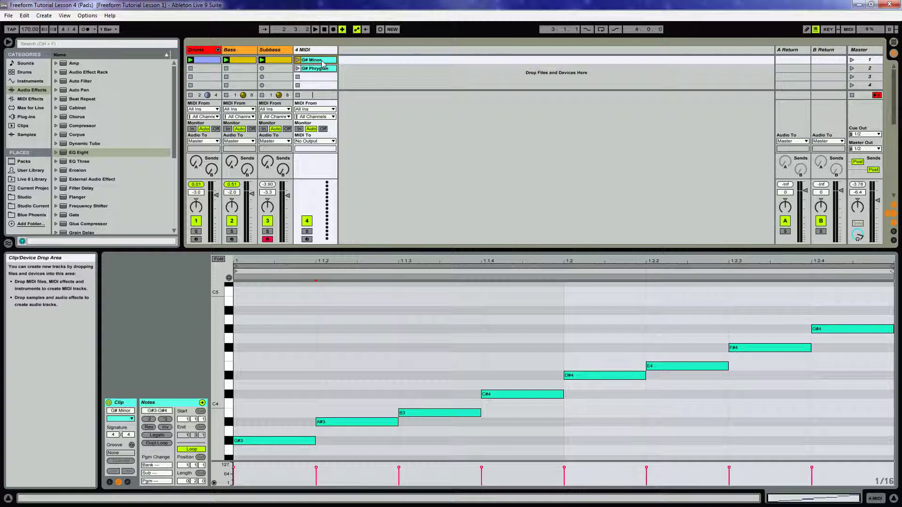
Compare the notes of the G# Minor and G# Phrygian clips on the 4 MIDI track.
left_click(568, 376)
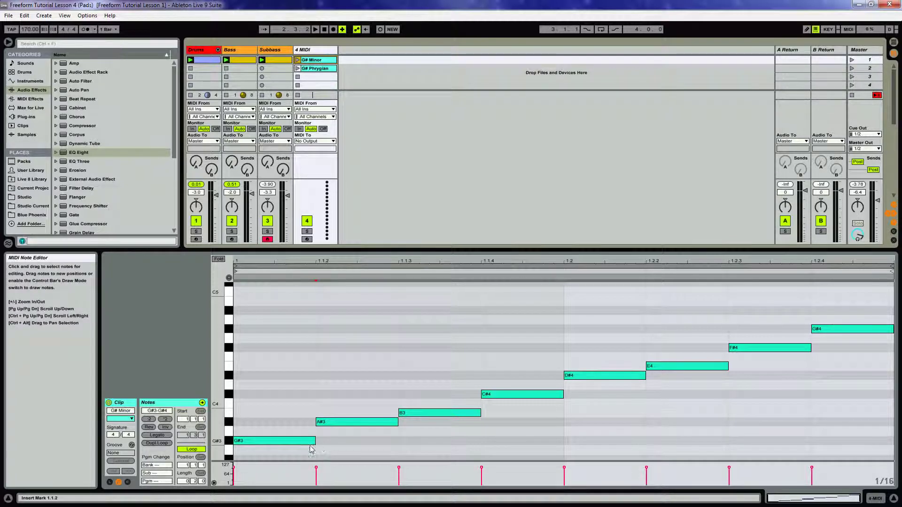
left_click(270, 443)
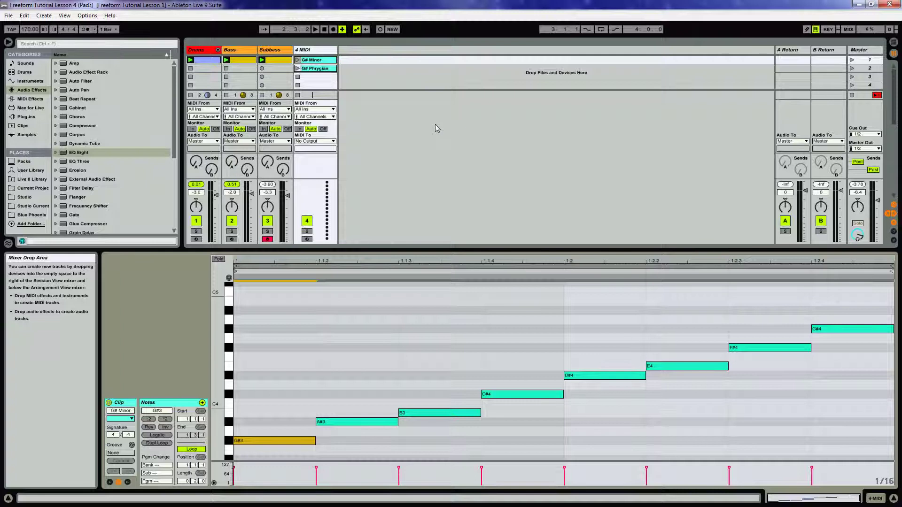
left_click(327, 69)
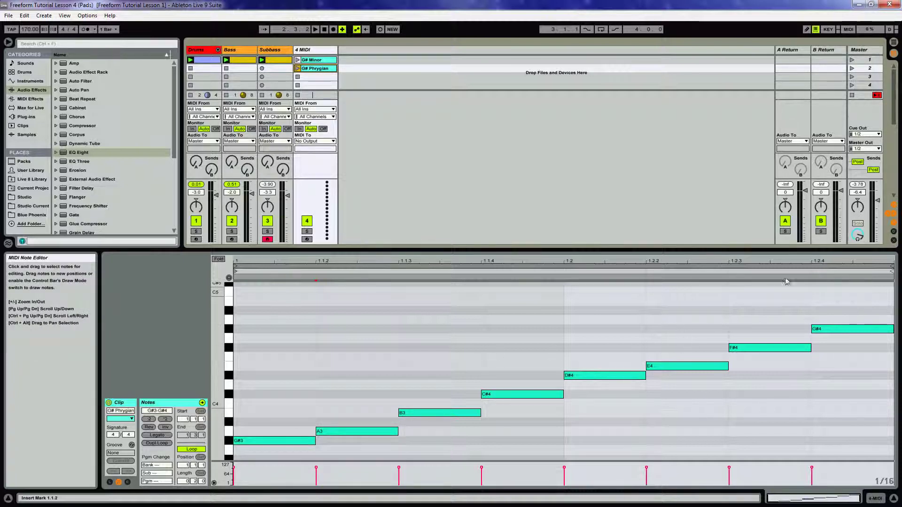
left_click(318, 61)
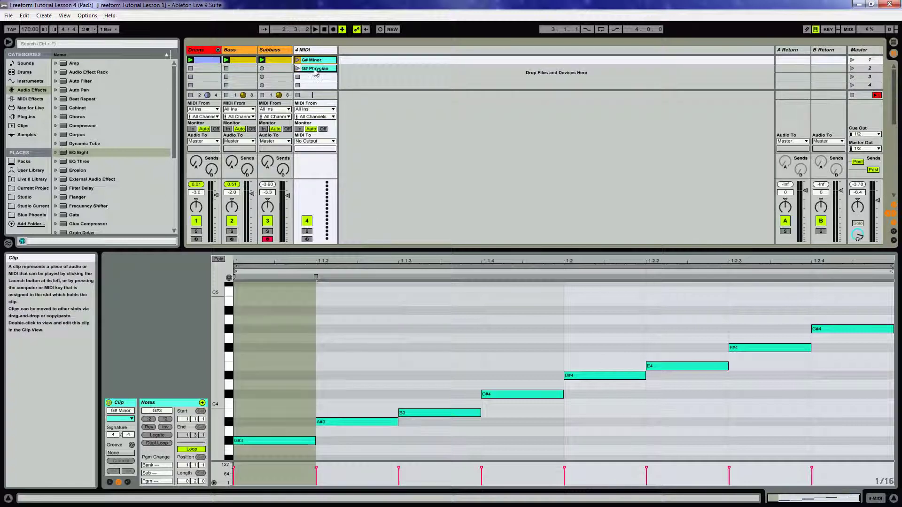
left_click(314, 69)
left_click(311, 60)
Delete both the G# Minor and G# Phrygian clips from the 4 MIDI track.
left_click(312, 70)
key("shift+Up")
key("Delete")
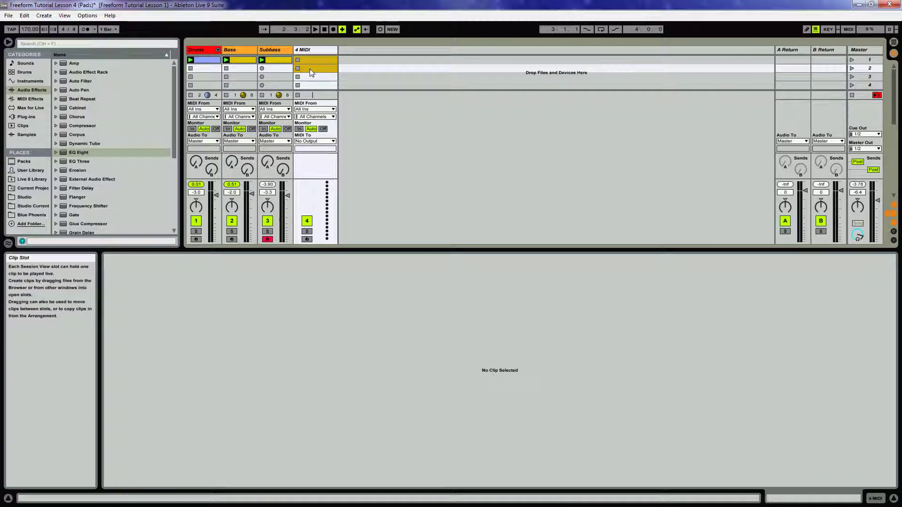
Create an empty MIDI clip in the 4 MIDI track's first slot and add a G#3 note lasting the full bar.
double_click(312, 60)
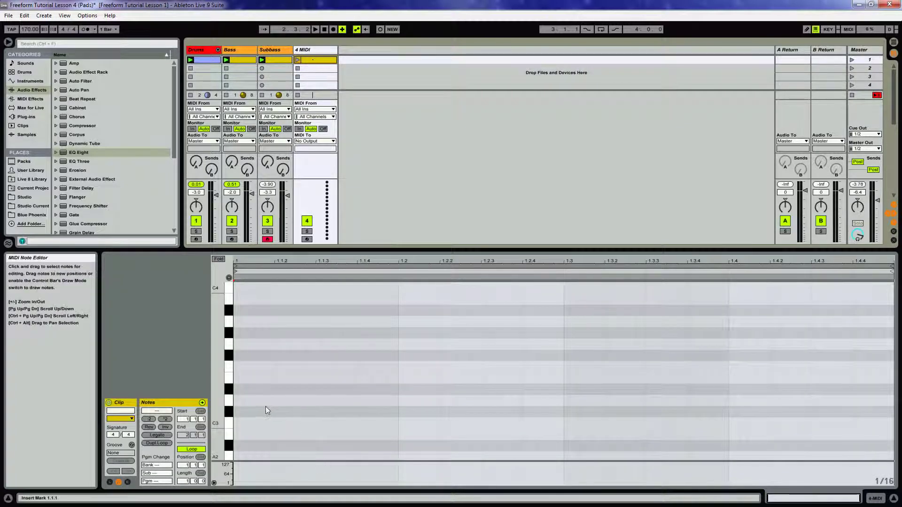
double_click(257, 334)
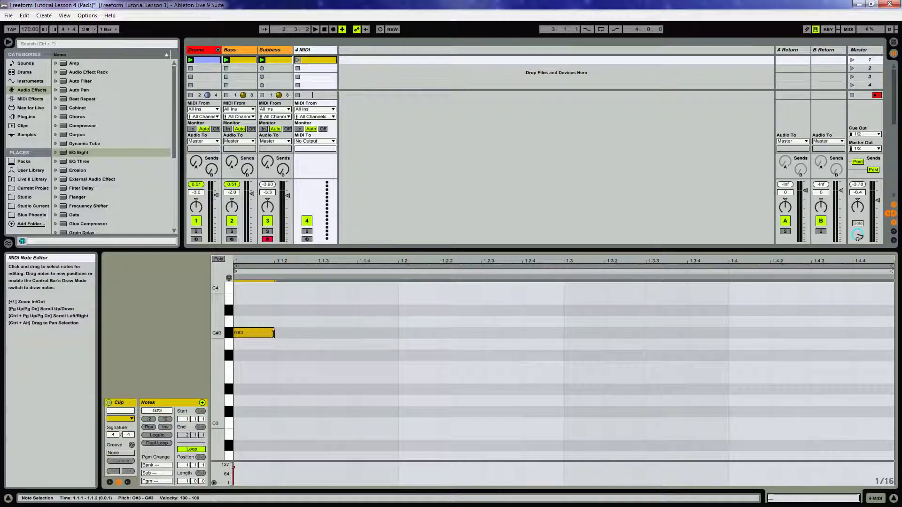
left_click_drag(285, 333, 890, 335)
scroll(507, 378, "up", 3)
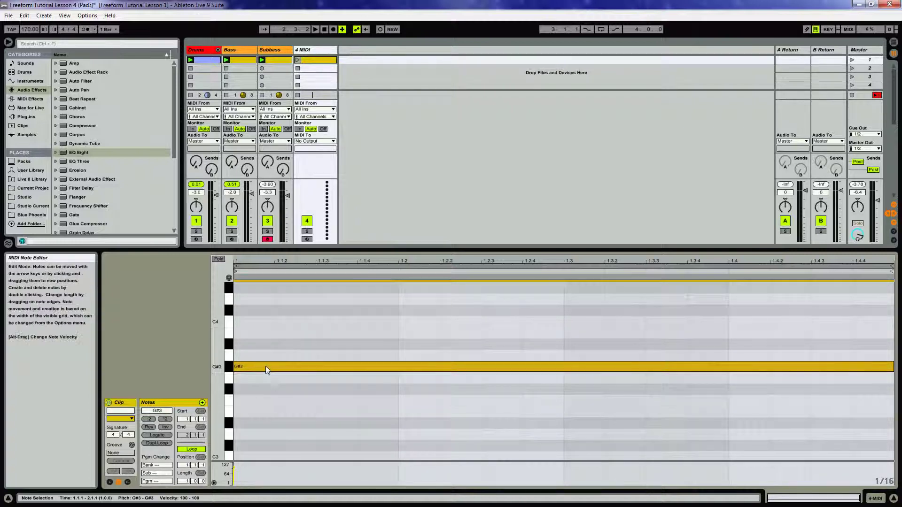
Duplicate the full-bar G#3 note up to B3 and D#4 to build a G# minor chord.
left_click_drag(265, 362, 265, 329)
scroll(263, 373, "up", 3)
left_click_drag(257, 371, 258, 317)
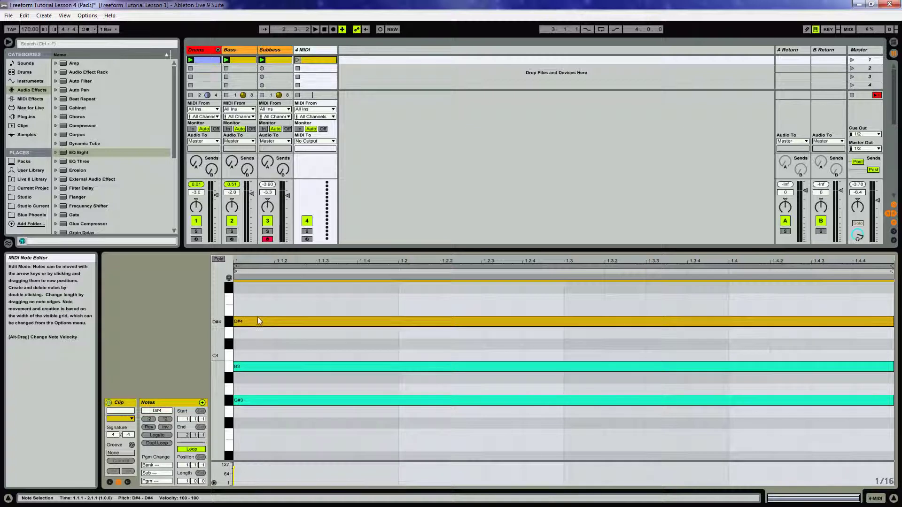
Load the Alchemy plug-in onto the 4 MIDI track and move its window clear of the track.
left_click(306, 50)
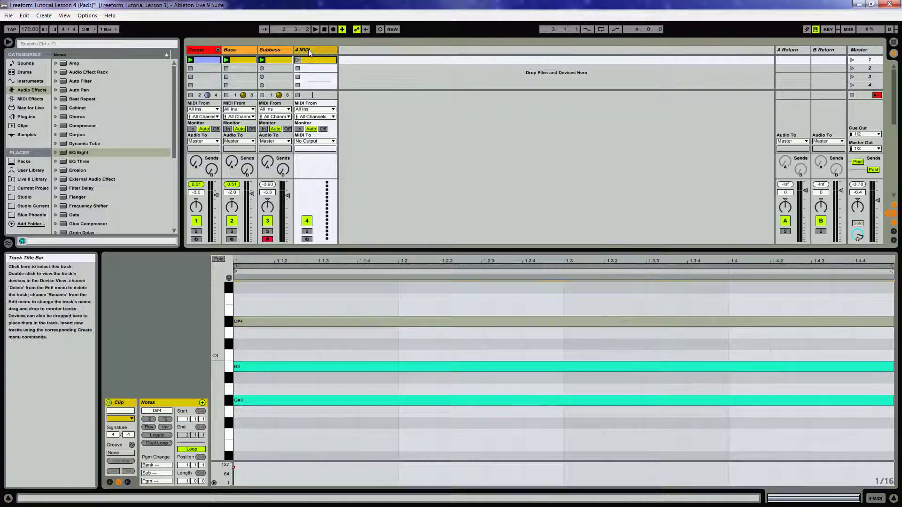
left_click(27, 117)
left_click(79, 117)
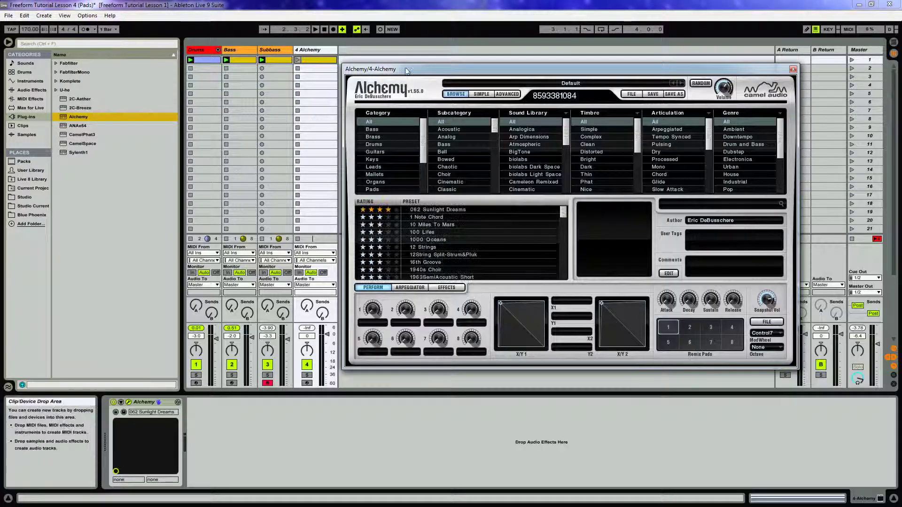
left_click_drag(407, 70, 418, 63)
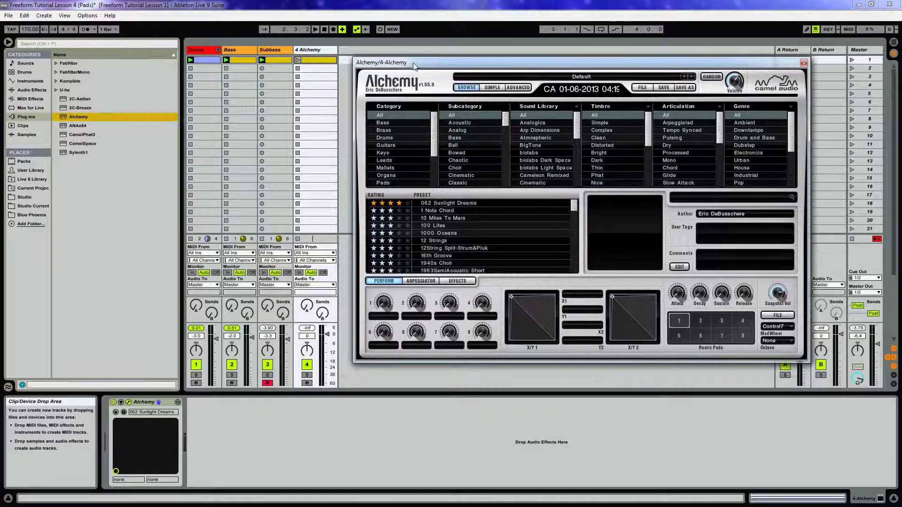
Filter Alchemy's presets to the Pads category and Factory sound library, and load the Sum Sweep preset.
left_click(388, 183)
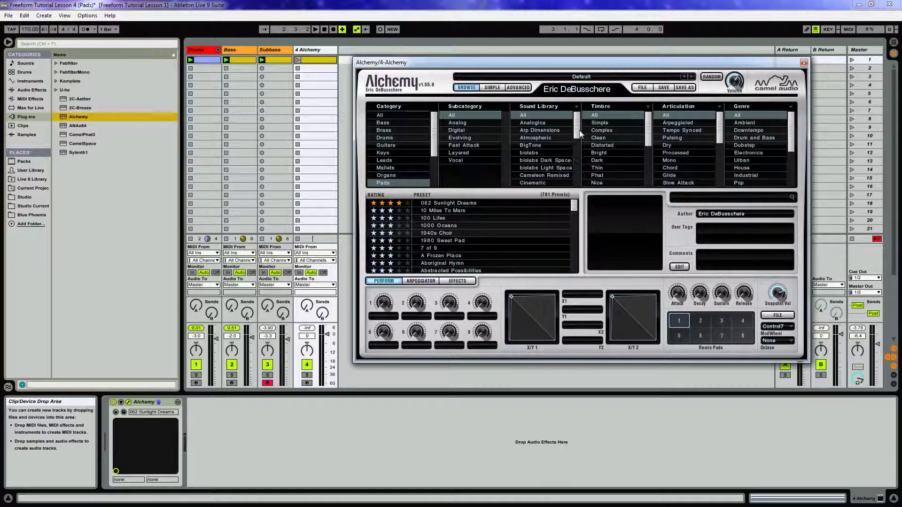
scroll(545, 151, "down", 5)
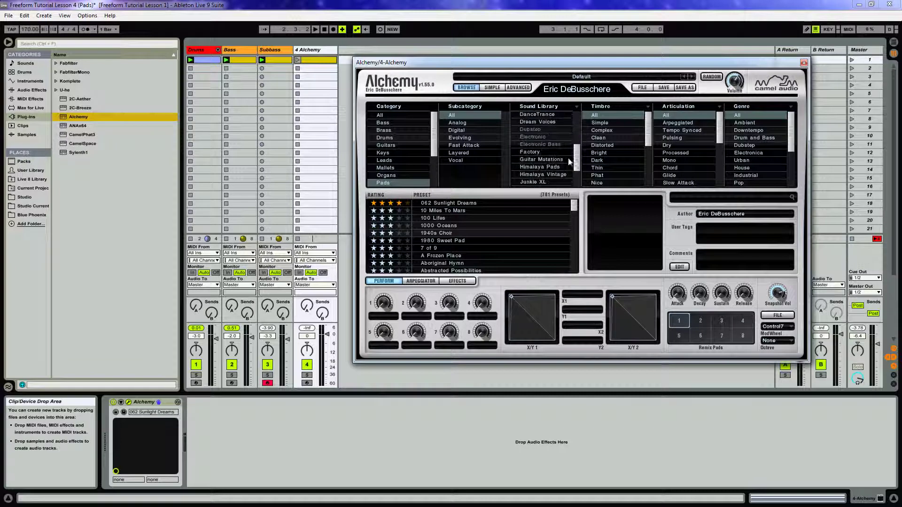
left_click(537, 152)
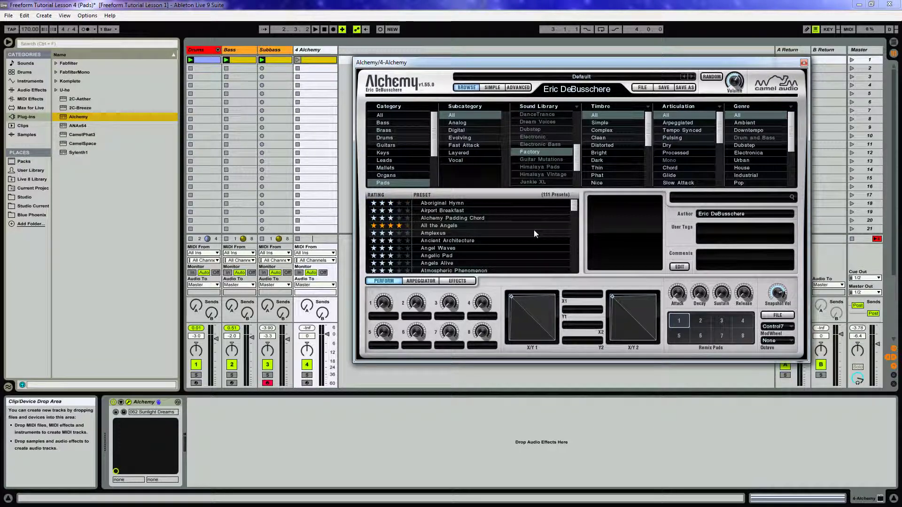
left_click_drag(575, 207, 563, 261)
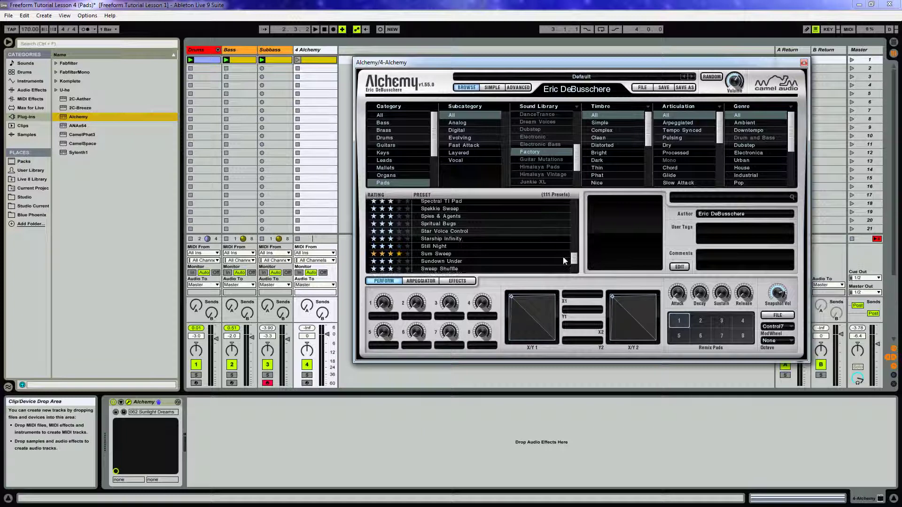
left_click(446, 255)
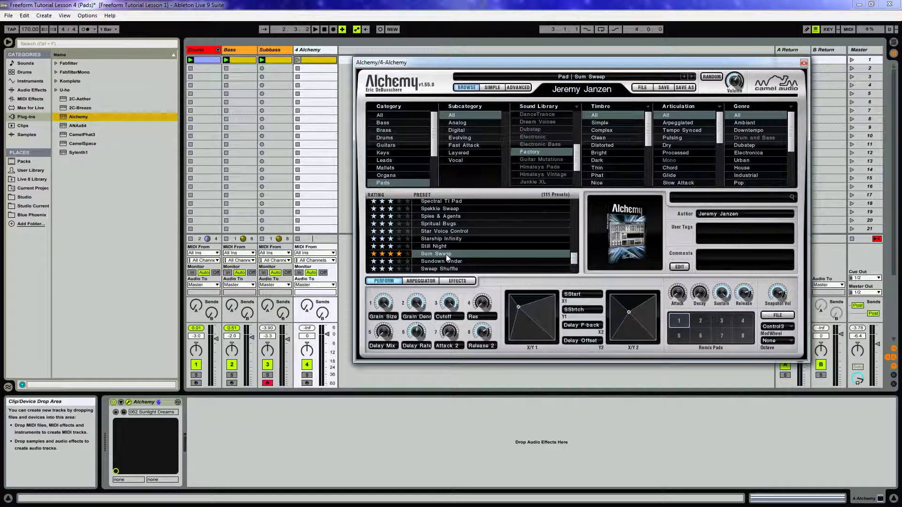
Solo the Alchemy track, launch its chord clip, and adjust the X/Y 1 point within the pad's upper-left quadrant.
left_click(307, 375)
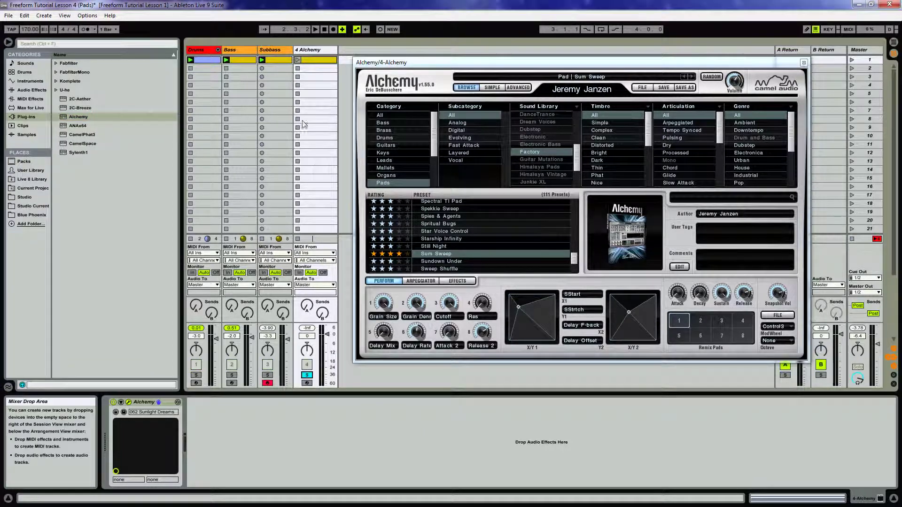
left_click(298, 60)
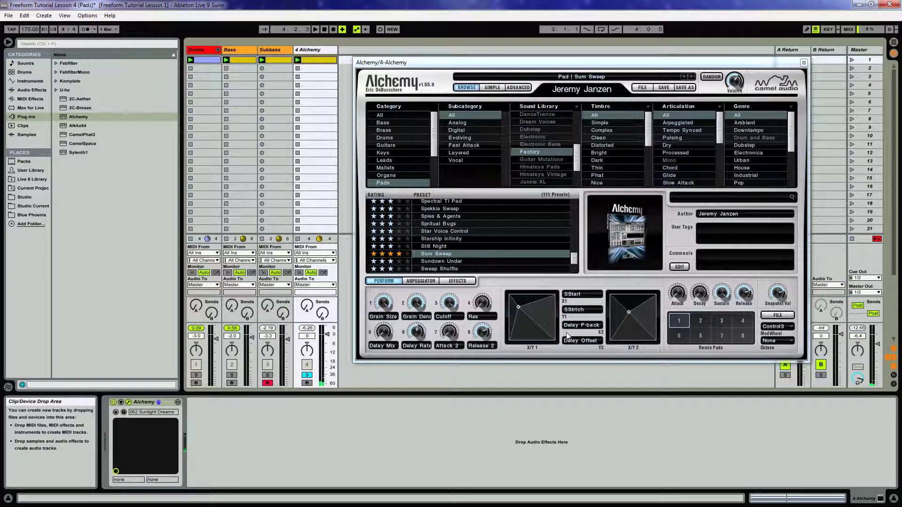
left_click_drag(517, 306, 524, 307)
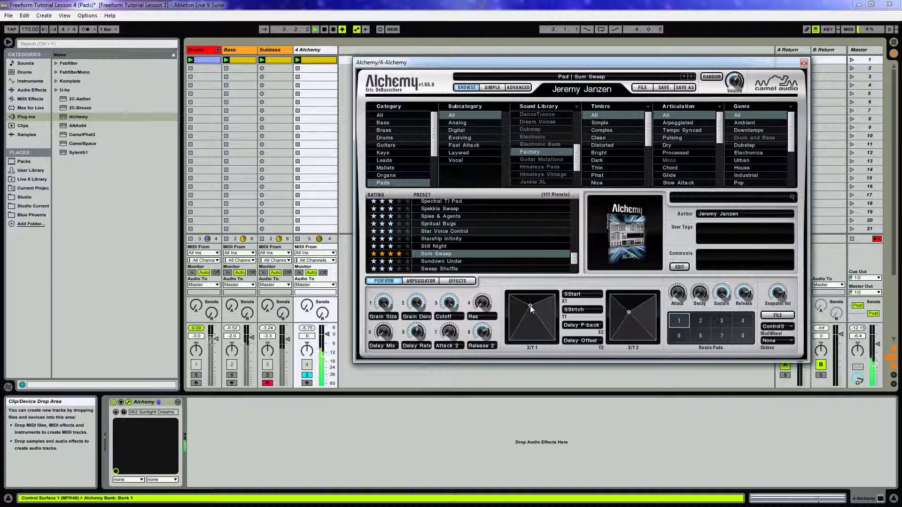
left_click_drag(531, 309, 529, 309)
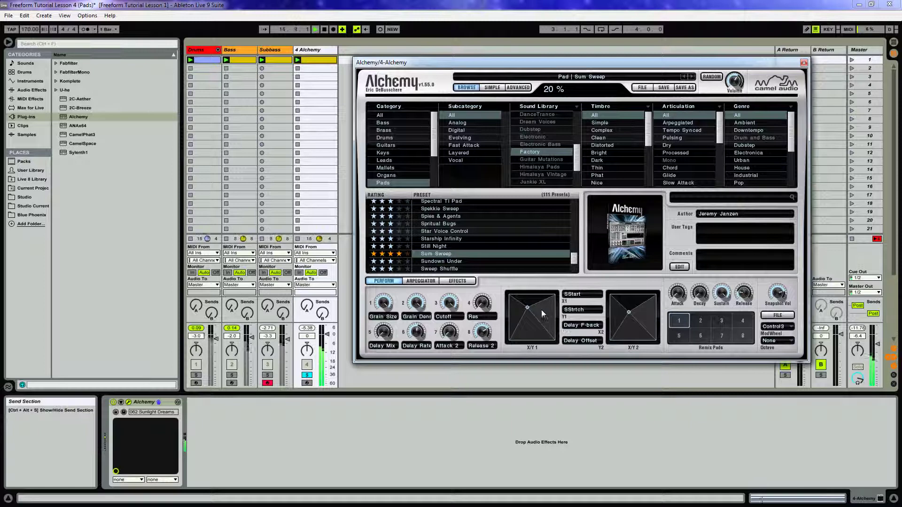
left_click_drag(526, 307, 515, 310)
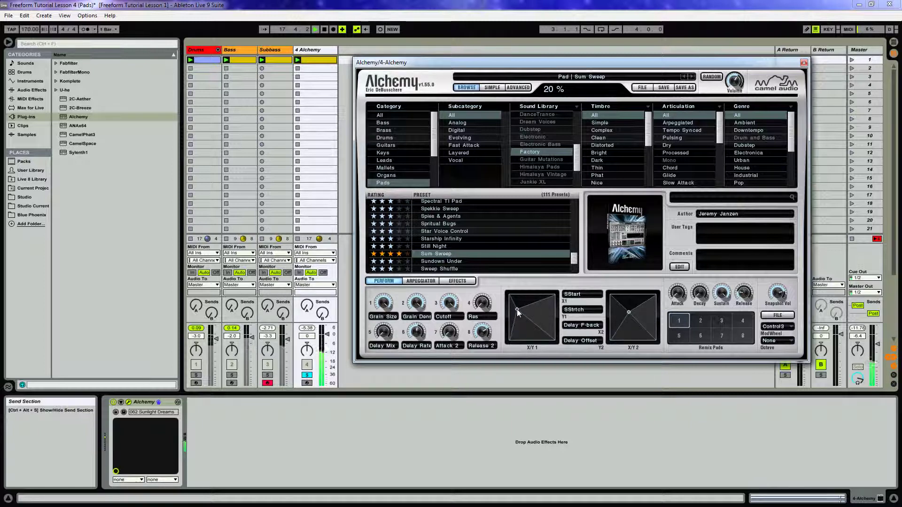
left_click_drag(517, 311, 517, 330)
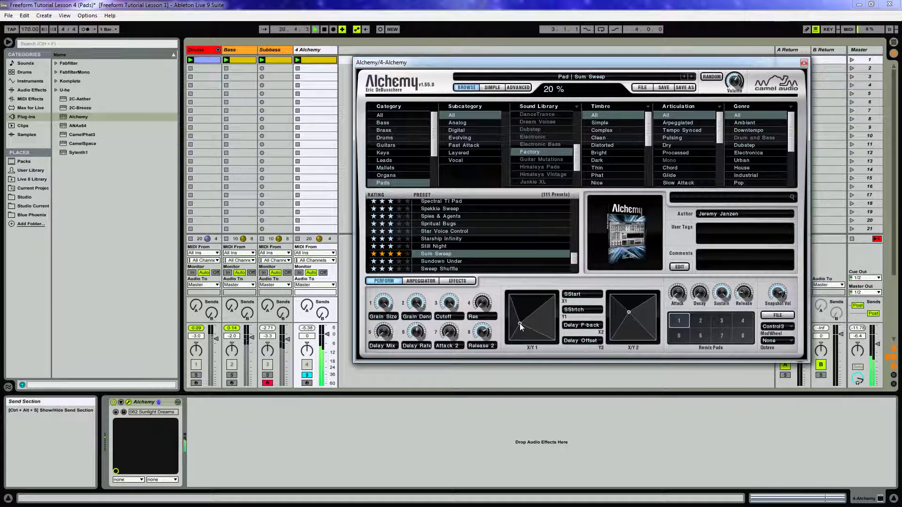
left_click_drag(520, 324, 521, 315)
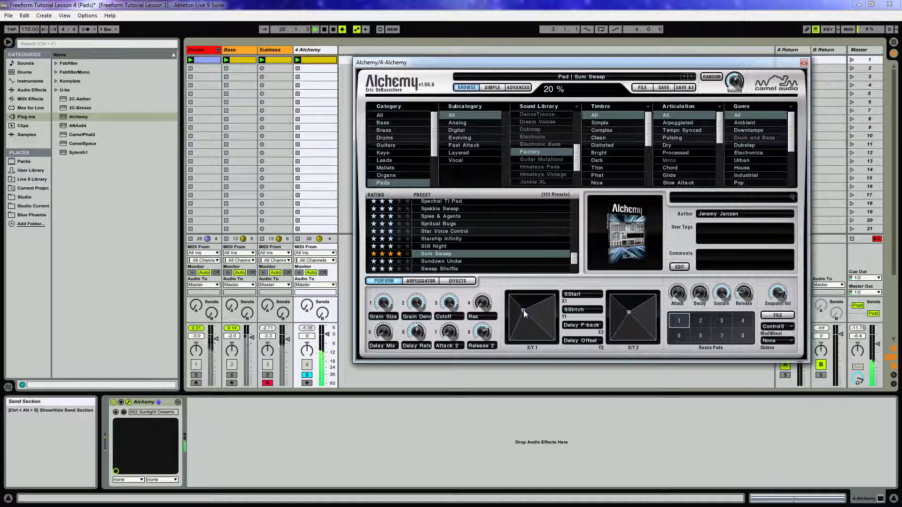
left_click_drag(523, 313, 522, 314)
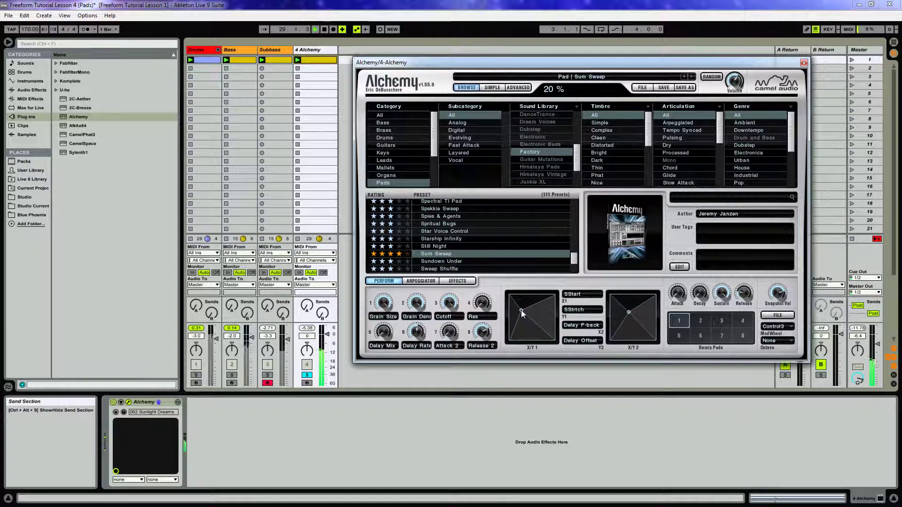
left_click_drag(520, 310, 520, 309)
left_click_drag(522, 311, 521, 314)
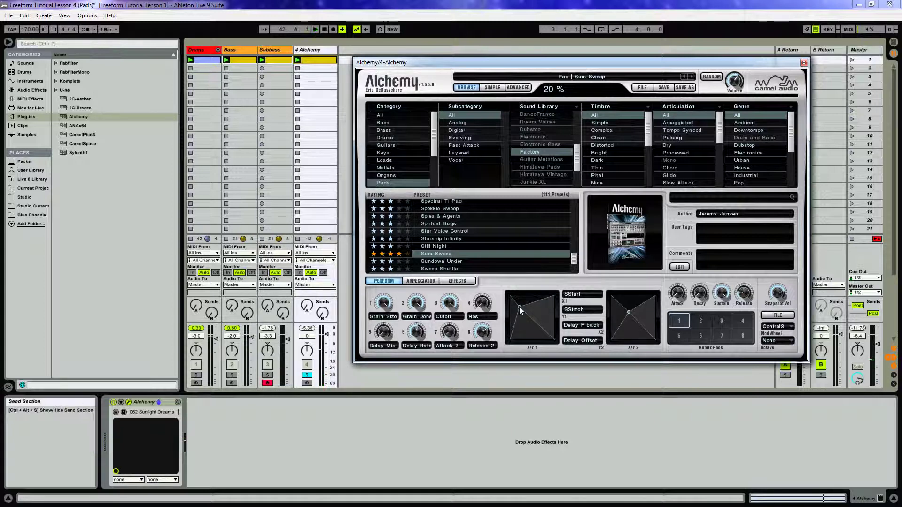
Replace Delay1 with Distortion1 in Alchemy's first effect slot and raise its Xcite amount to 32.5%.
left_click(466, 282)
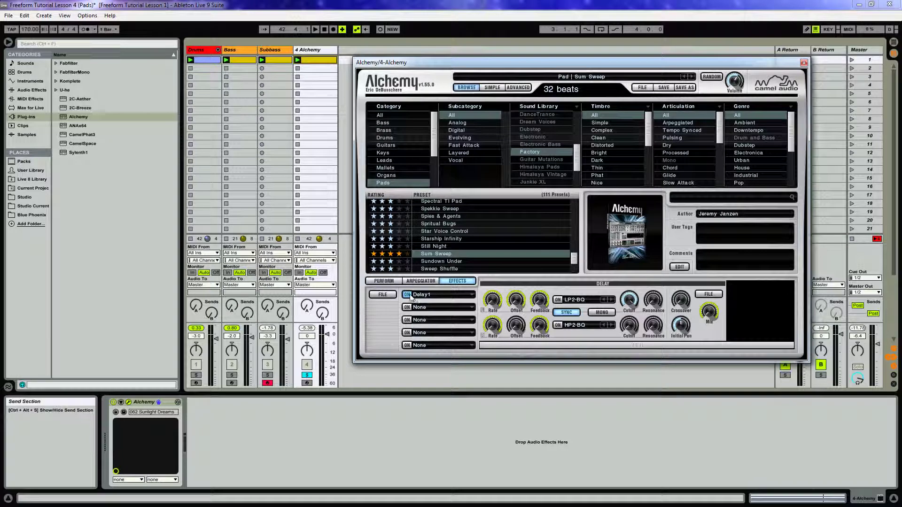
left_click(429, 296)
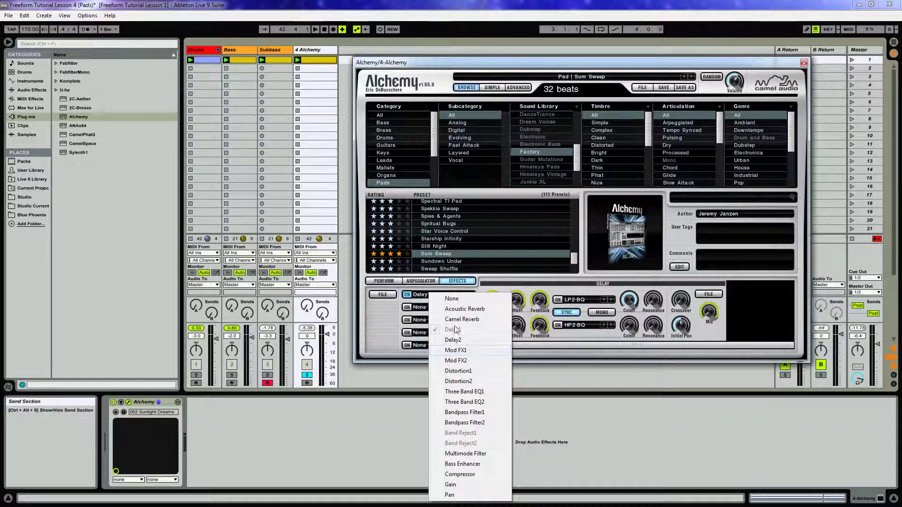
left_click(469, 373)
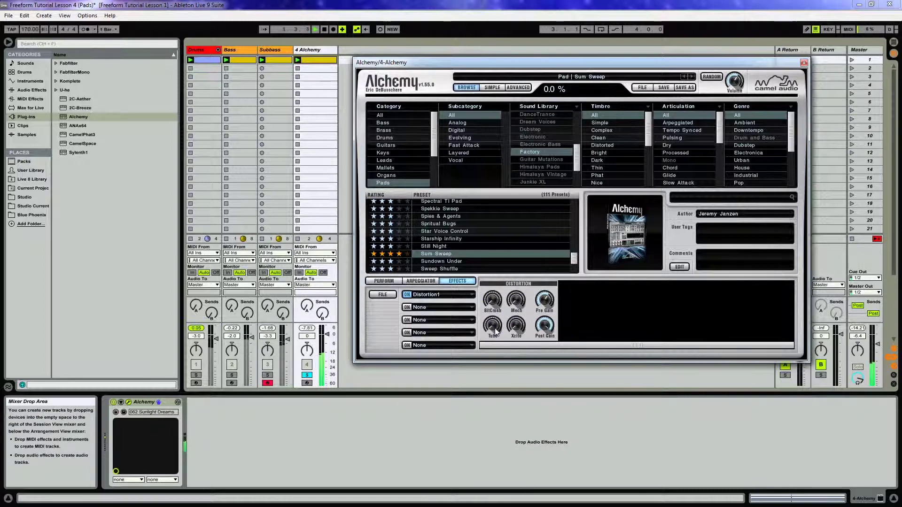
left_click_drag(495, 332, 519, 326)
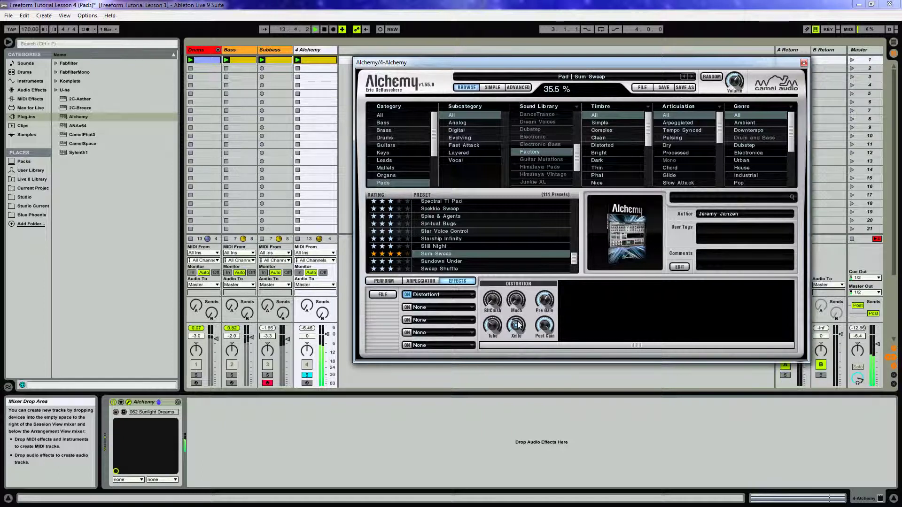
left_click(26, 116)
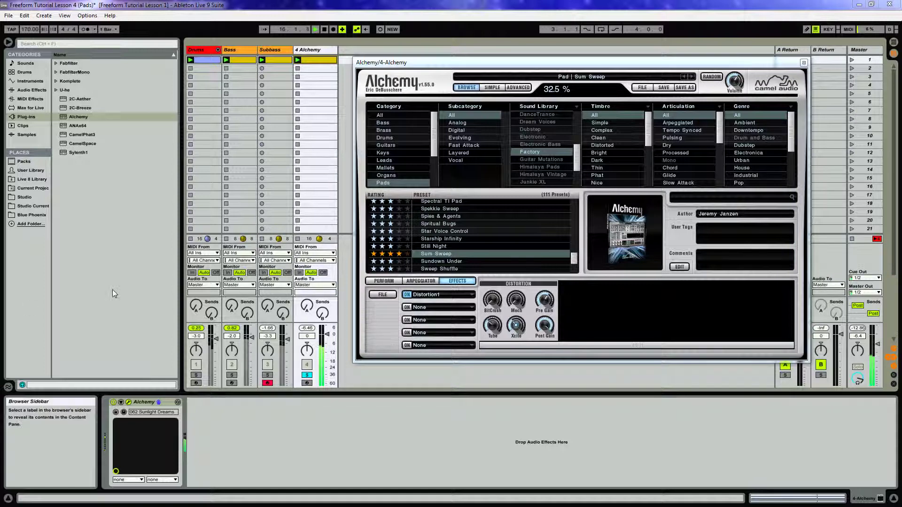
left_click(590, 308)
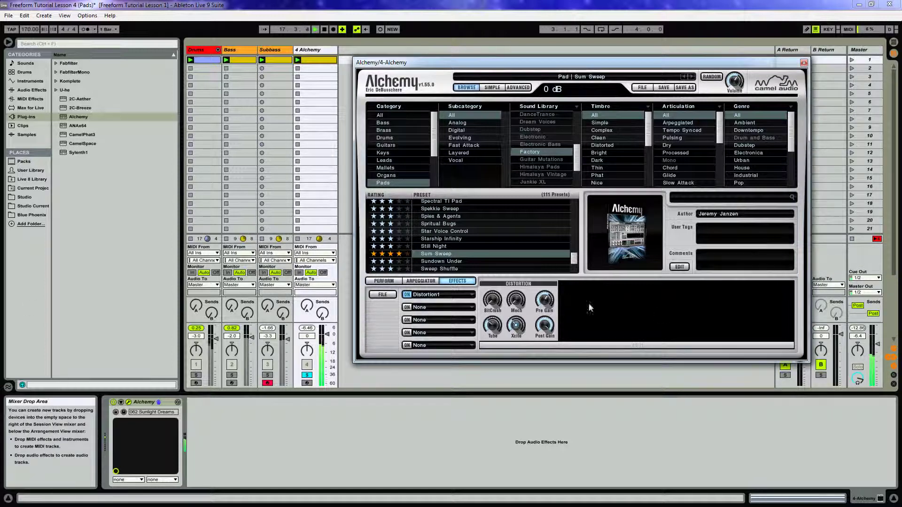
Return to the performance controls and move the X/Y 1 point closer to the pad's upper-left corner.
left_click(387, 282)
left_click_drag(520, 305, 517, 303)
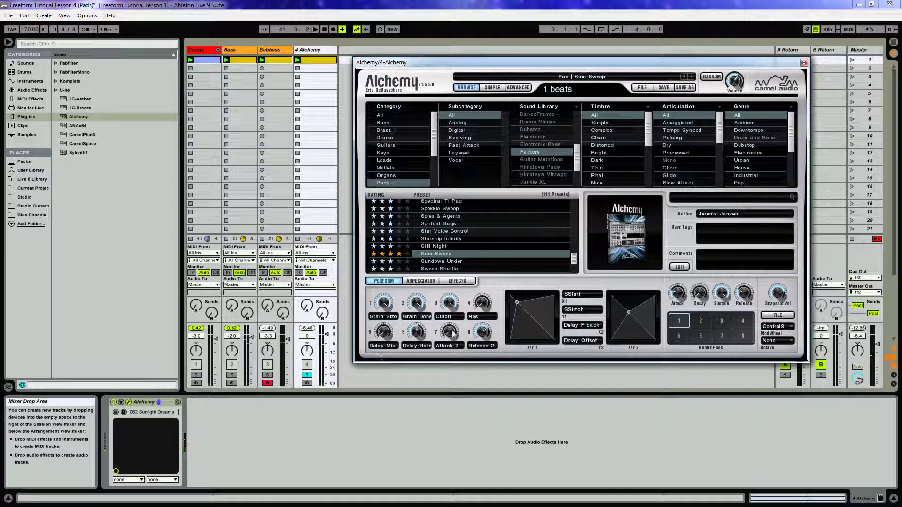
Add Sequencer 1 as a modulation source for Alchemy's Master Amp.
left_click(522, 88)
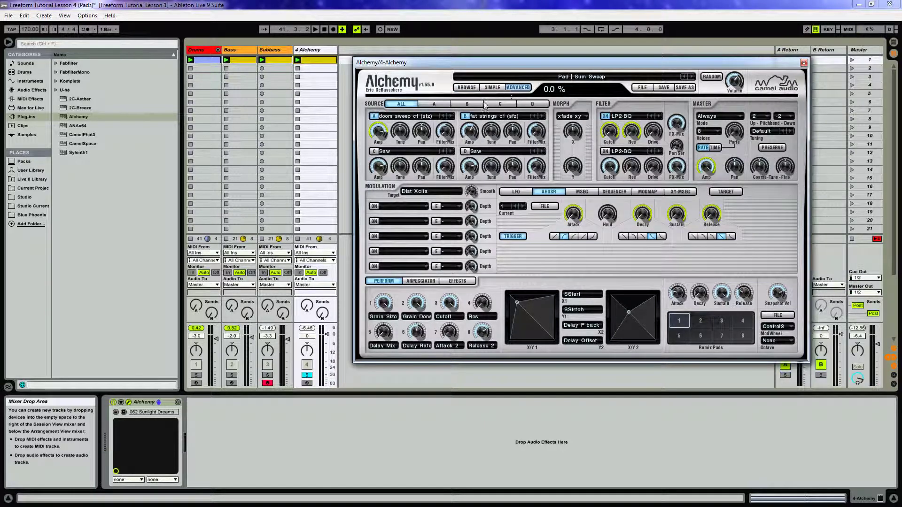
left_click(706, 167)
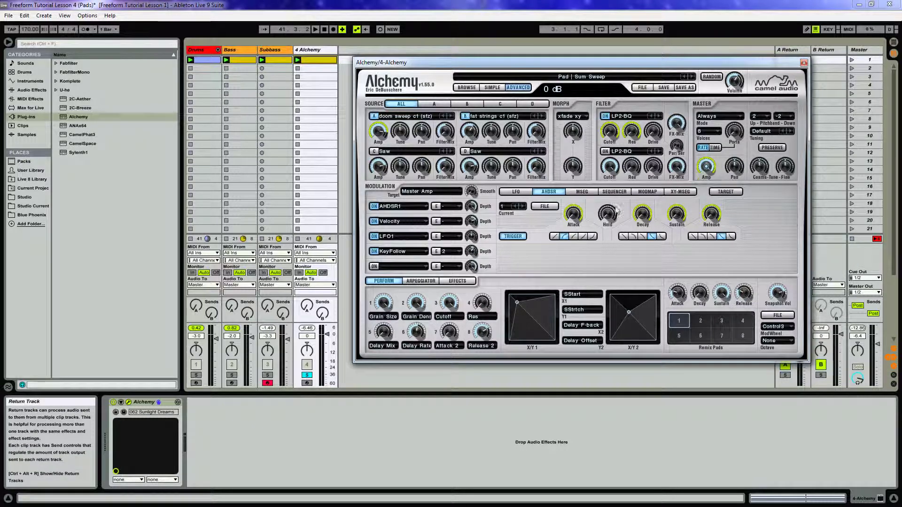
left_click(724, 192)
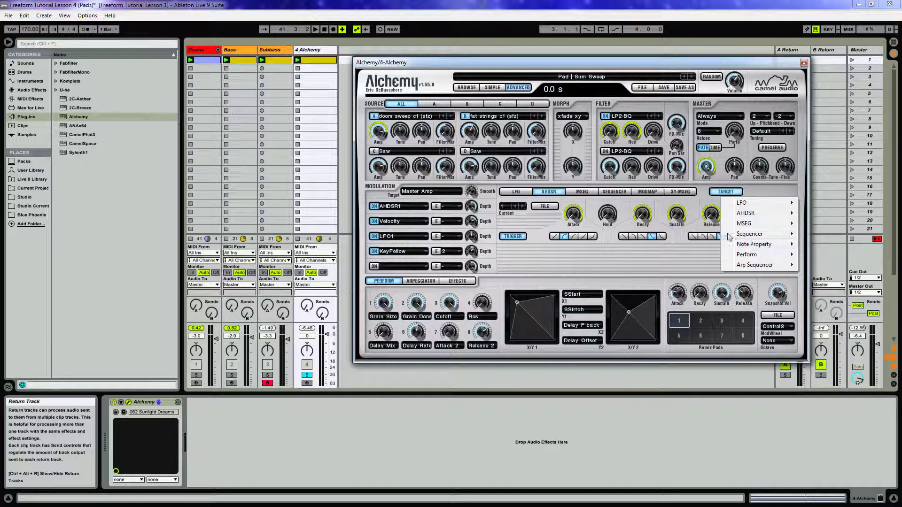
left_click(706, 168)
right_click(707, 169)
mouse_move(780, 173)
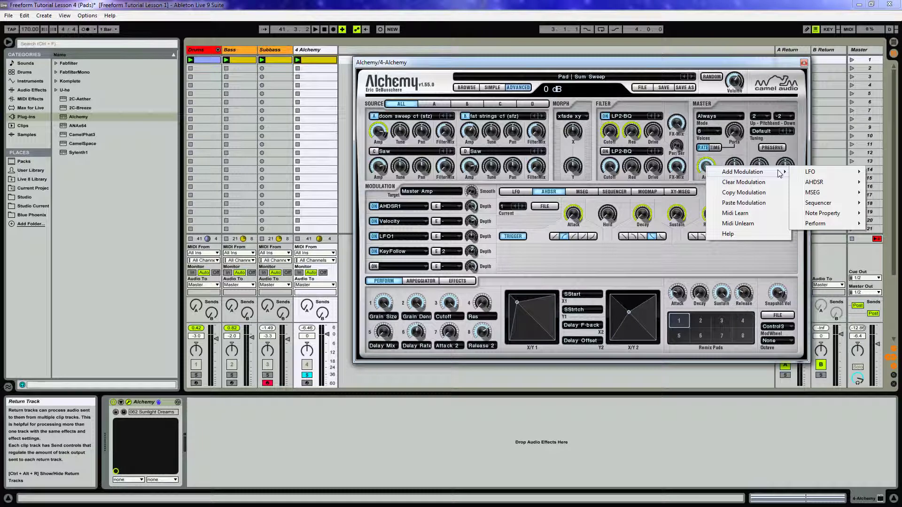
mouse_move(830, 205)
left_click(756, 204)
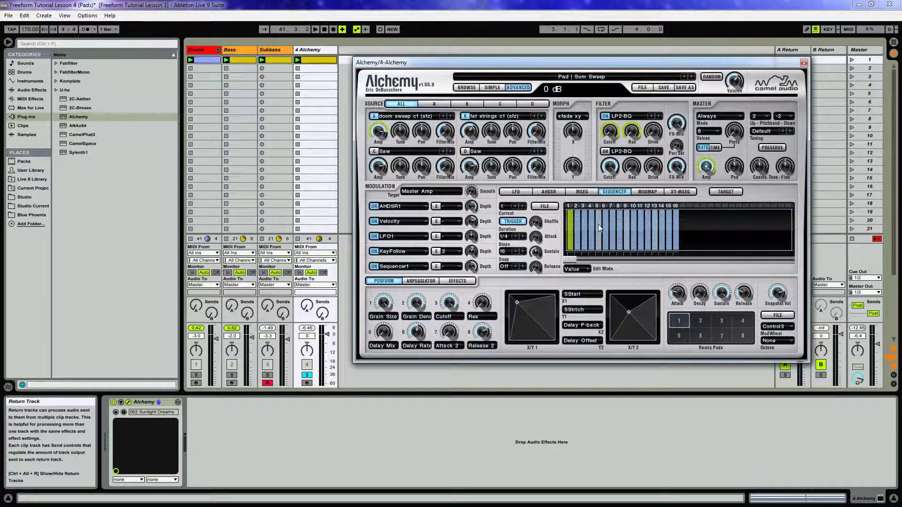
Play the pad, adjust the sequencer's Attack, and try a shorter step duration before returning it to 1/4.
key("space")
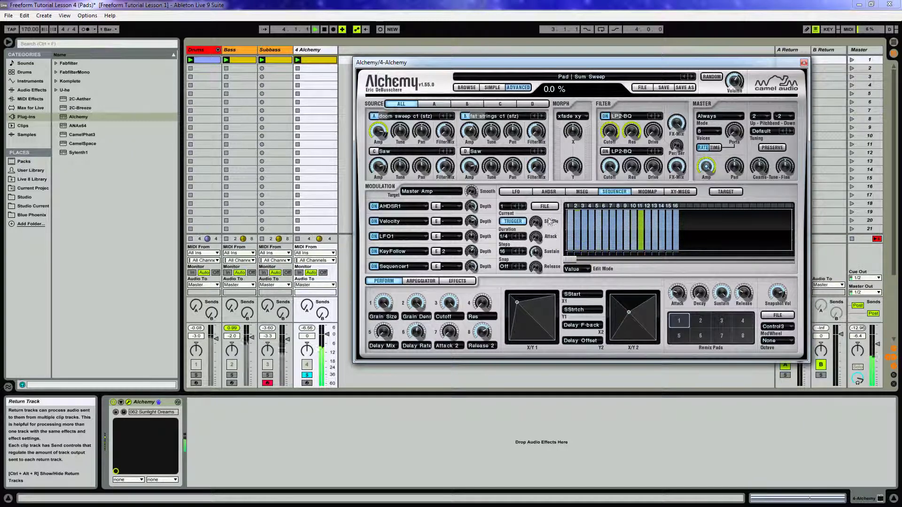
left_click_drag(537, 241, 540, 233)
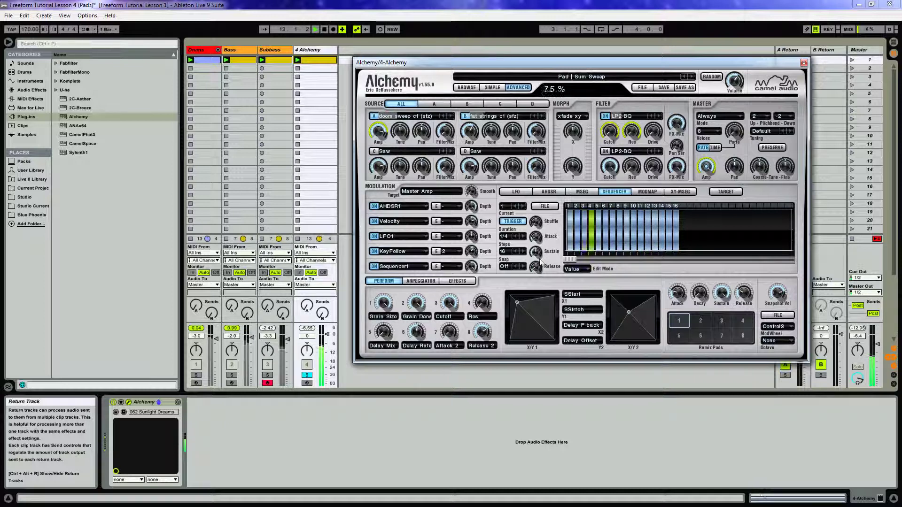
left_click(523, 237)
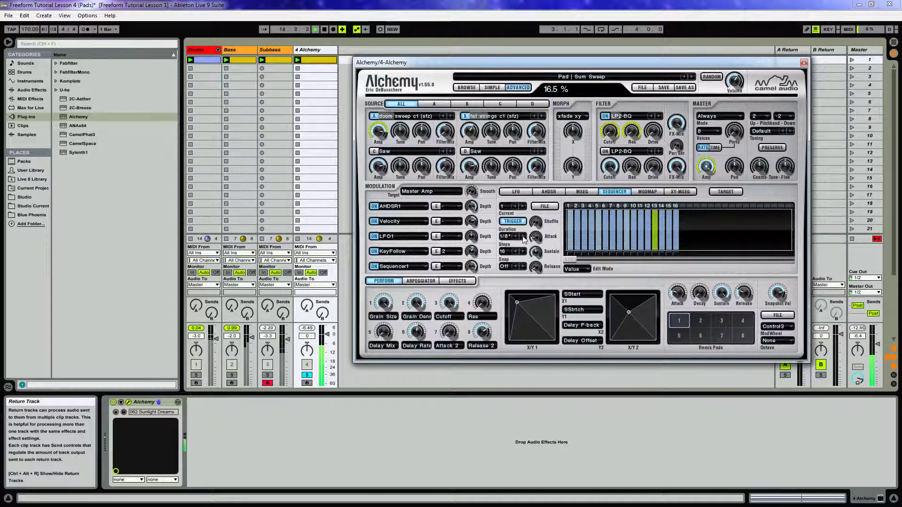
left_click(522, 237)
left_click(516, 239)
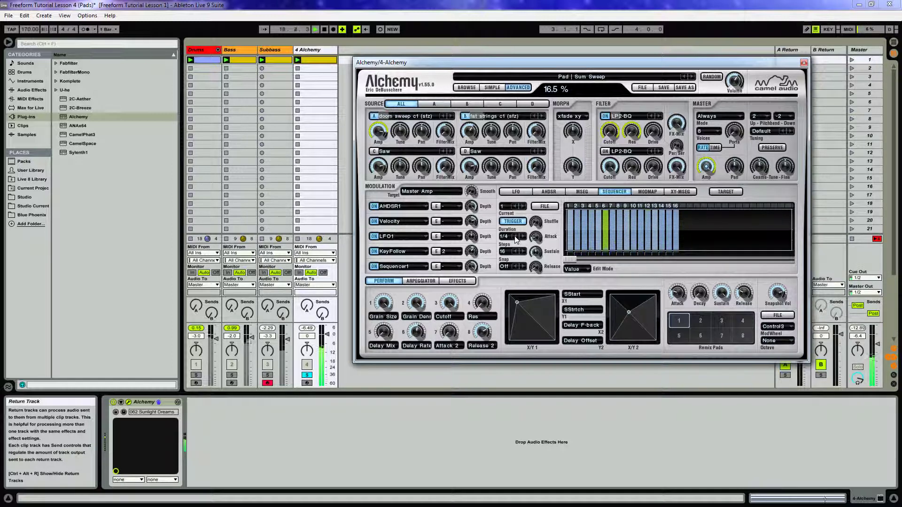
Unsolo the Alchemy track, play the full mix, and fine-tune the sequencer's Attack and Shuffle amounts.
left_click(306, 375)
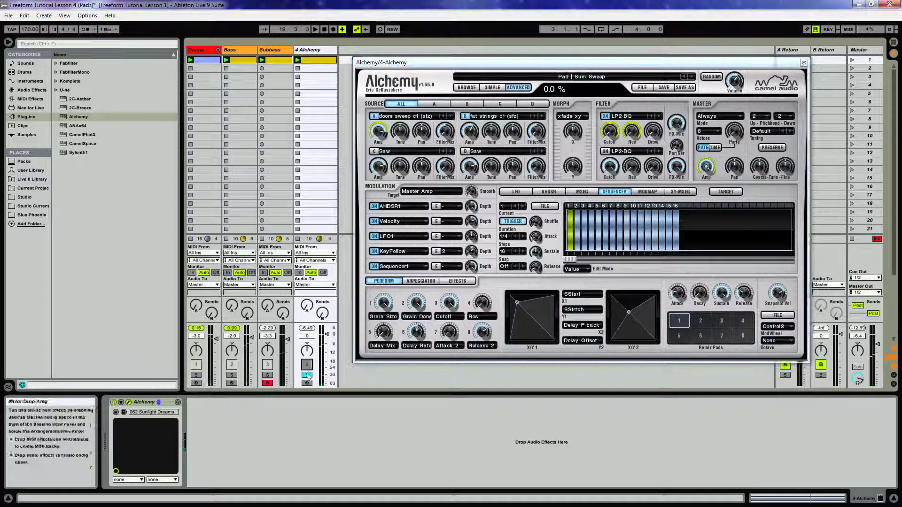
key("space")
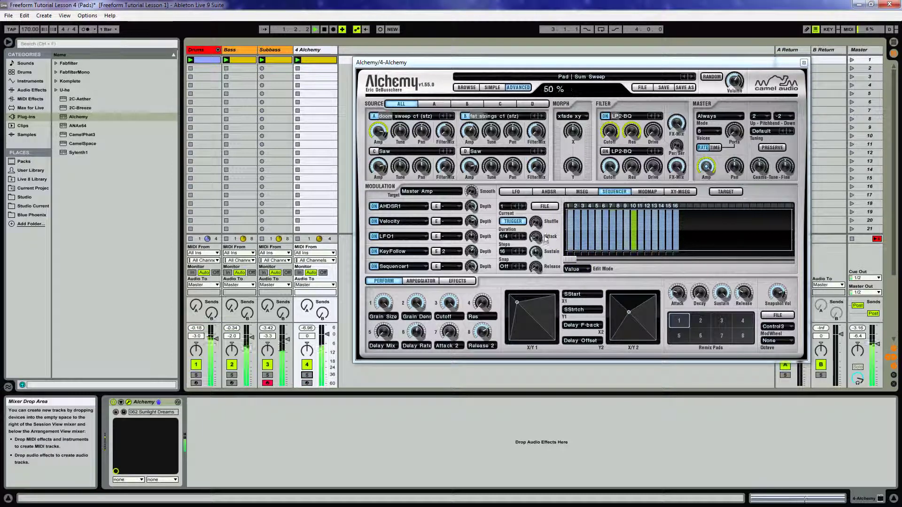
left_click_drag(539, 240, 552, 178)
left_click_drag(546, 222, 538, 257)
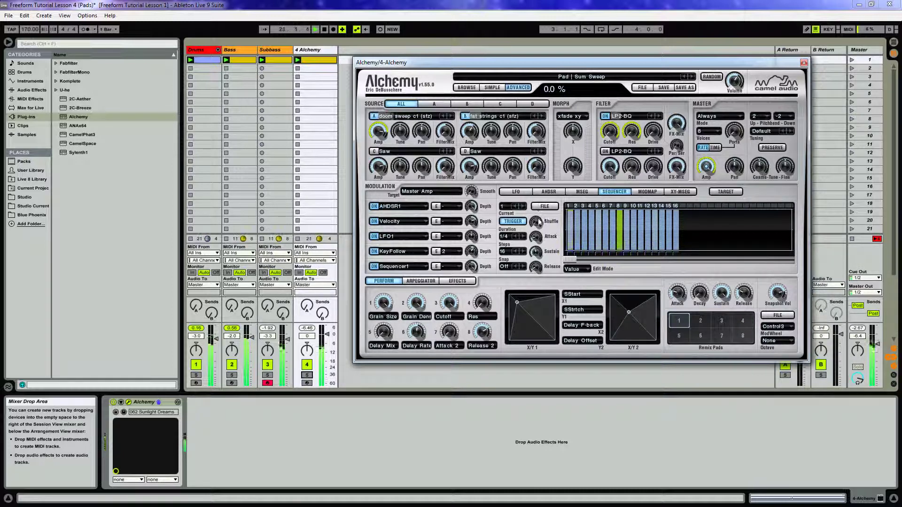
mouse_move(537, 222)
left_mouse_down()
mouse_move(559, 159)
mouse_move(542, 238)
left_mouse_up()
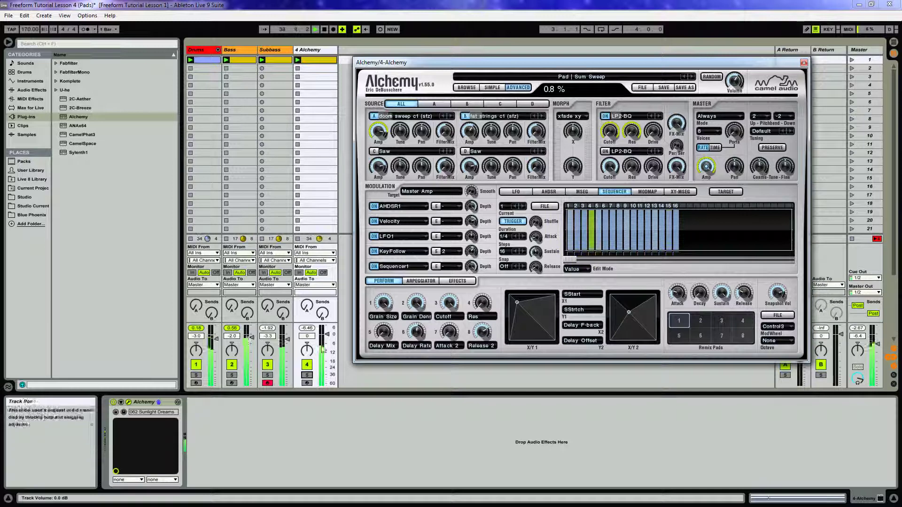
Raise Alchemy's output volume to about -5.98 dB and lower its track volume to -5.8 dB.
left_click(734, 80)
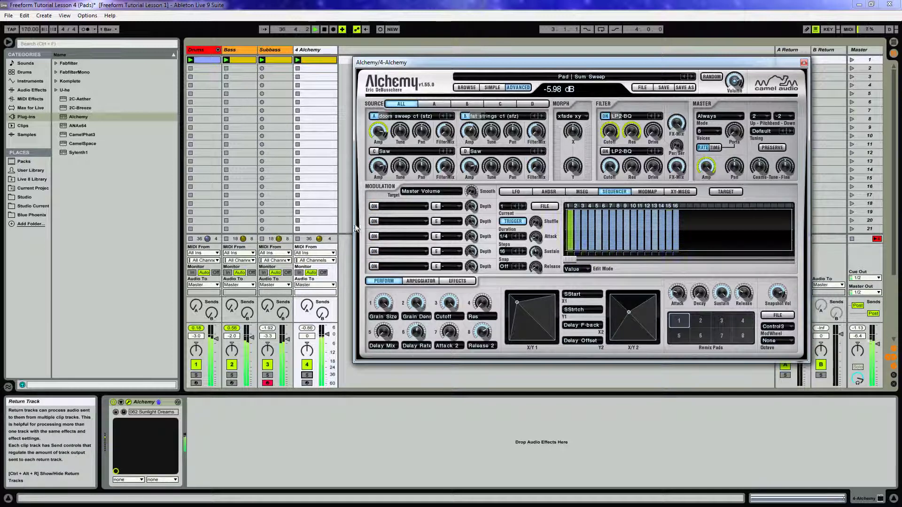
left_click_drag(327, 341, 328, 356)
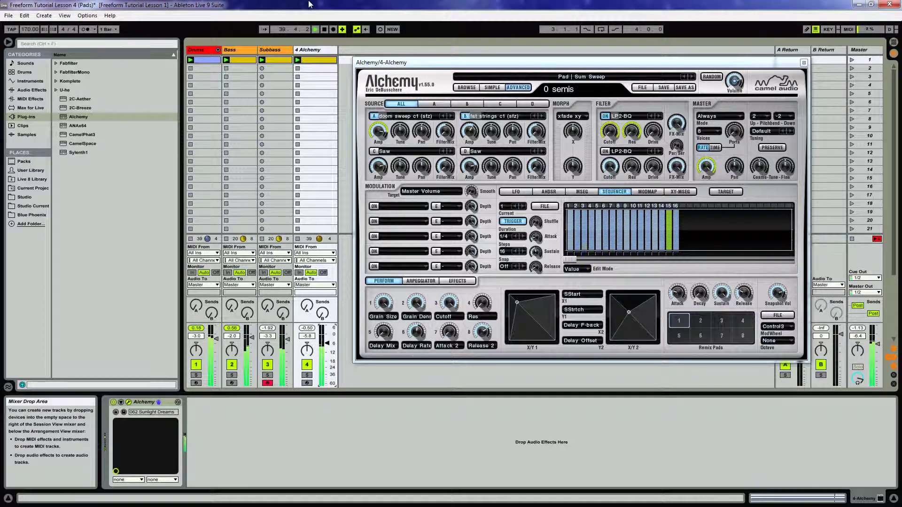
Rename the Alchemy track to Pads and colour it cyan.
type("Pads")
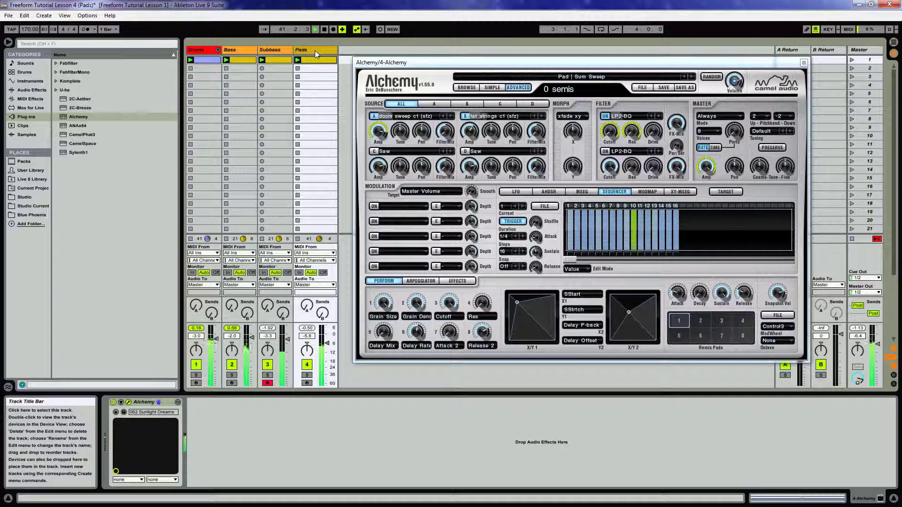
key("Return")
right_click(315, 49)
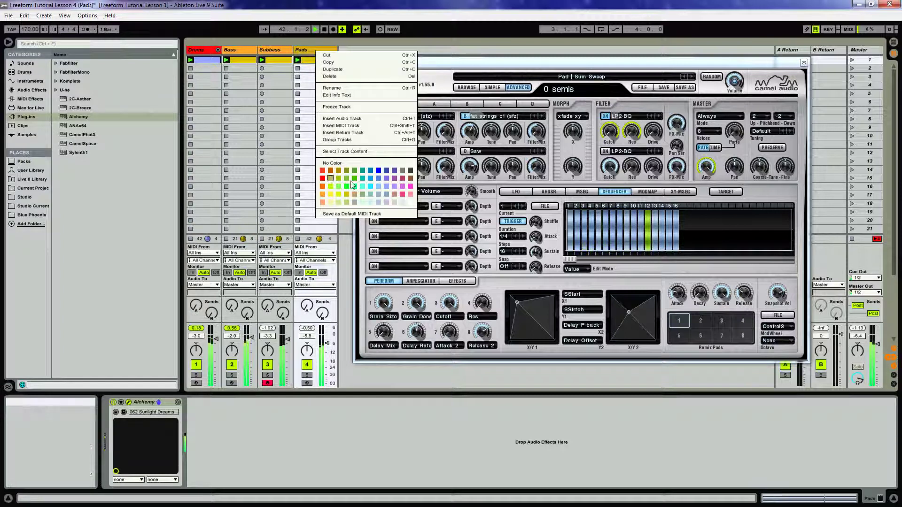
left_click(371, 186)
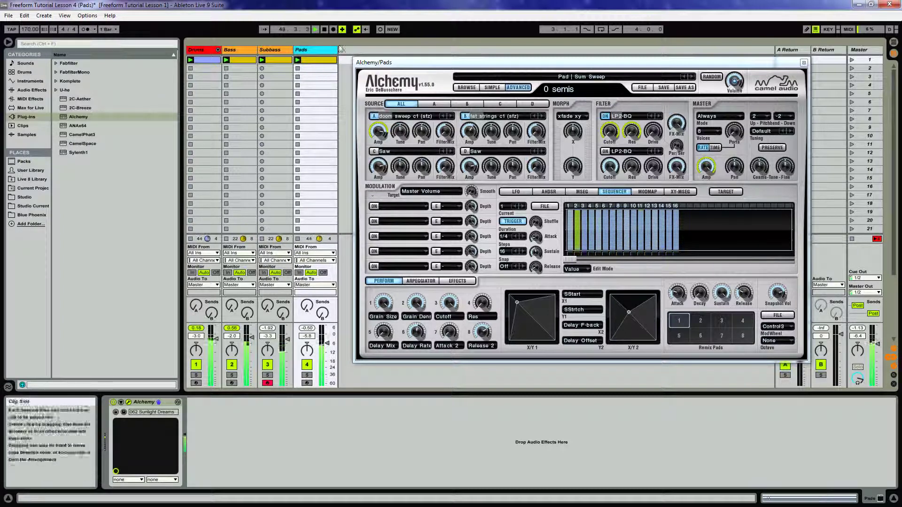
right_click(312, 50)
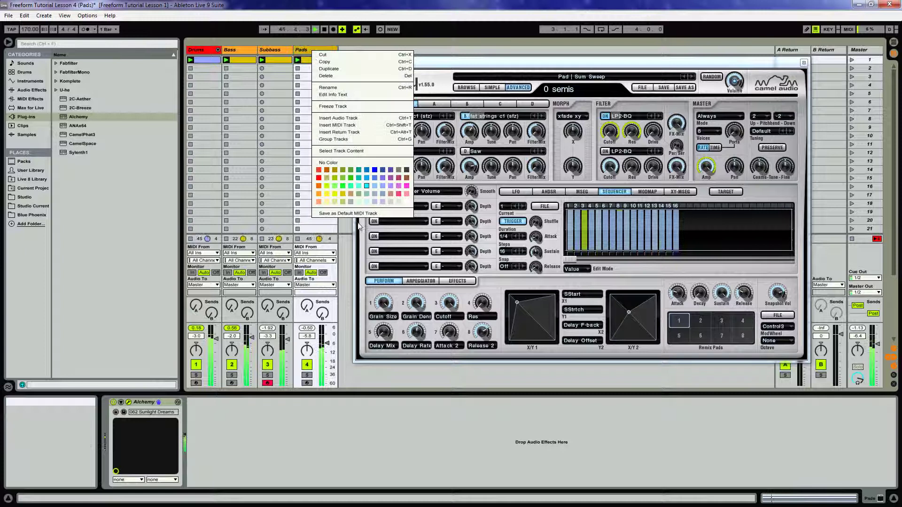
left_click(366, 187)
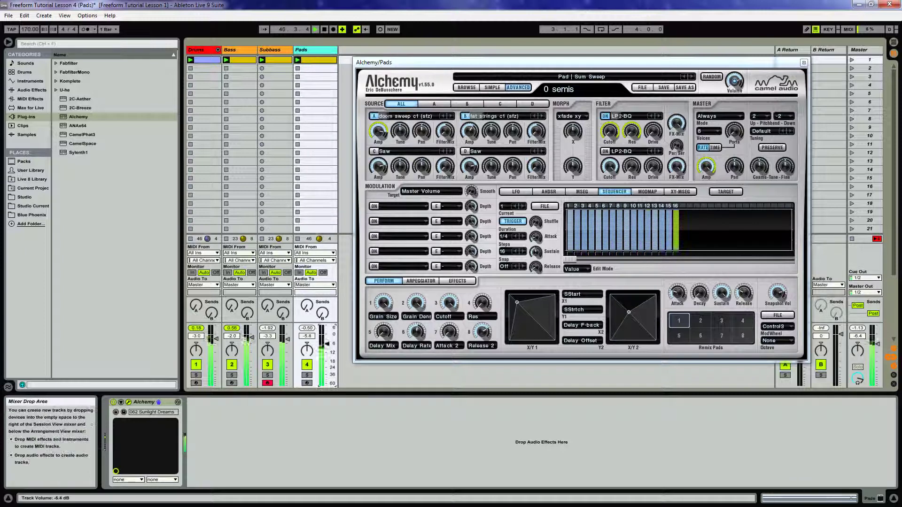
Set the Pads track volume to -6.0 dB by ear against the mix and close the Alchemy window.
left_click_drag(332, 349, 331, 375)
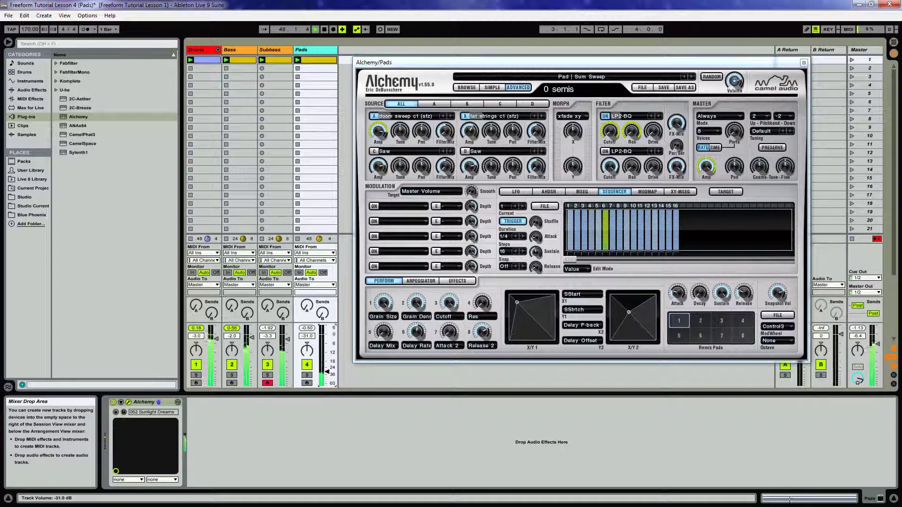
left_click_drag(328, 366, 327, 343)
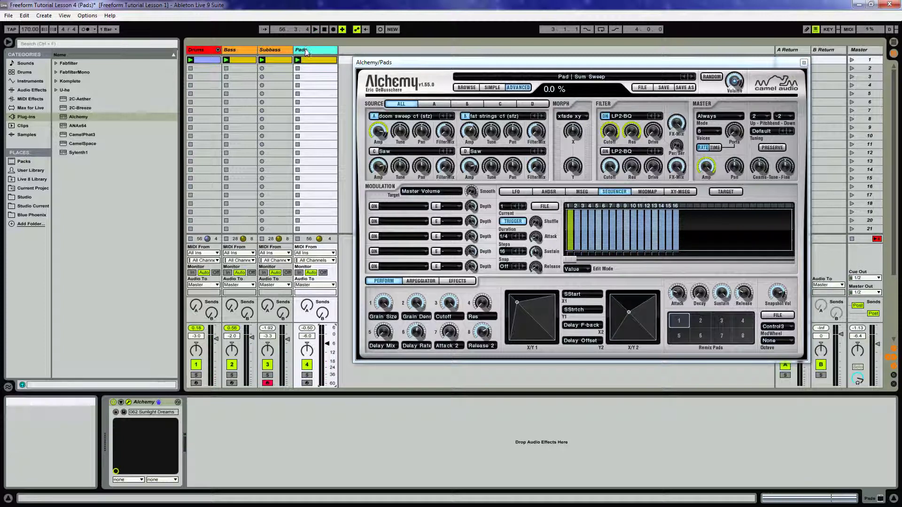
left_click(803, 62)
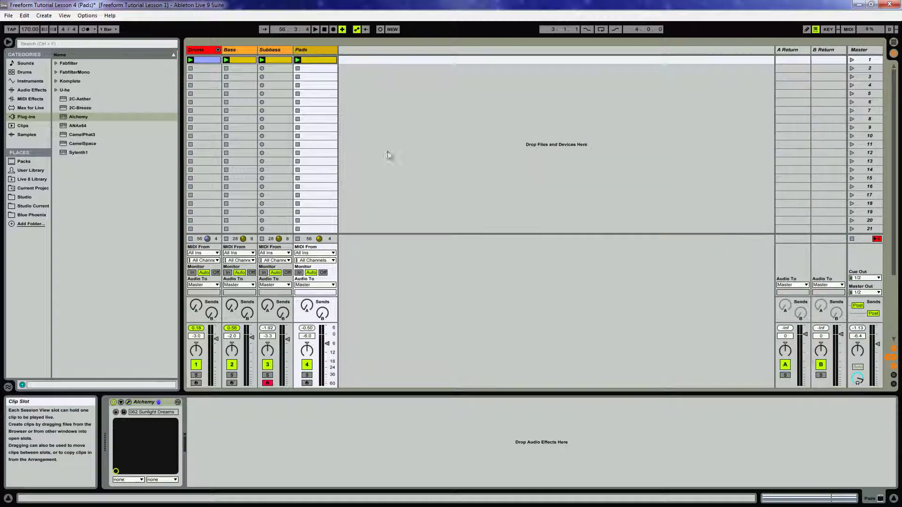
Add EQ Eight after Alchemy on the Pads track and make band 1 a low cut at about 388 Hz.
left_click(28, 91)
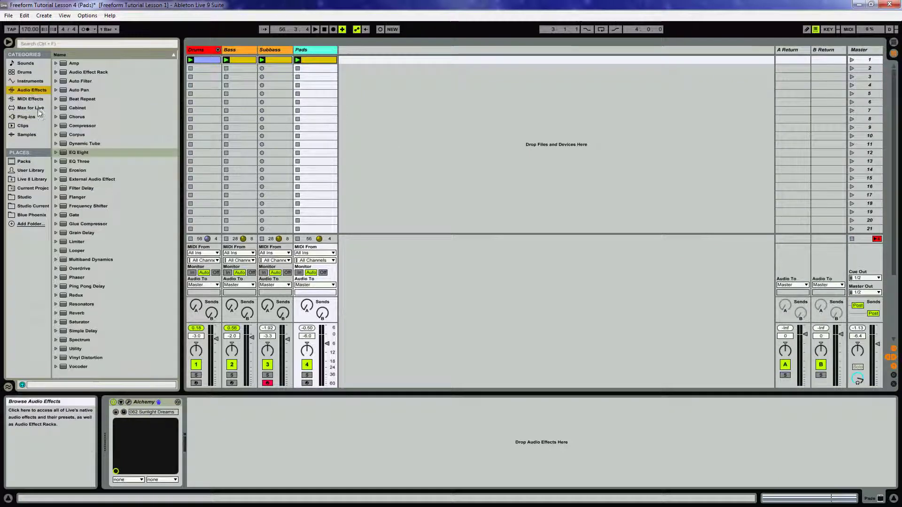
left_click_drag(79, 155, 196, 439)
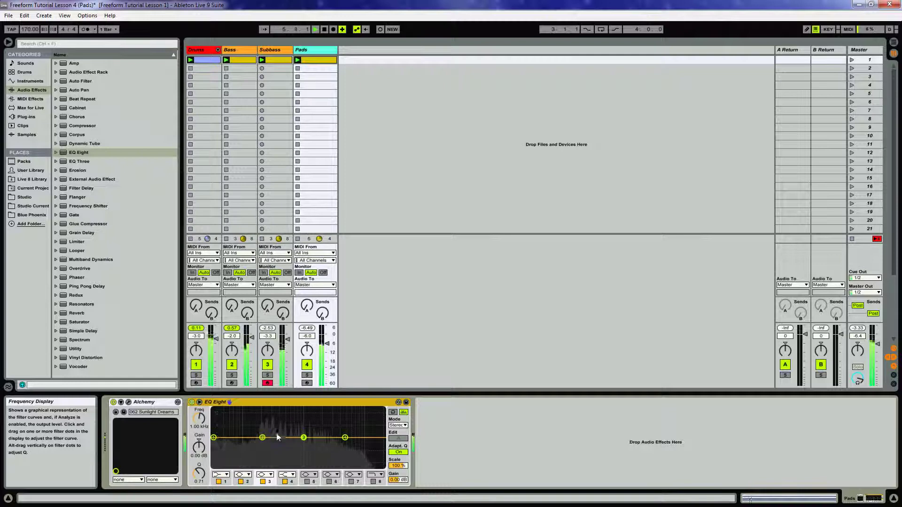
left_click_drag(213, 438, 224, 437)
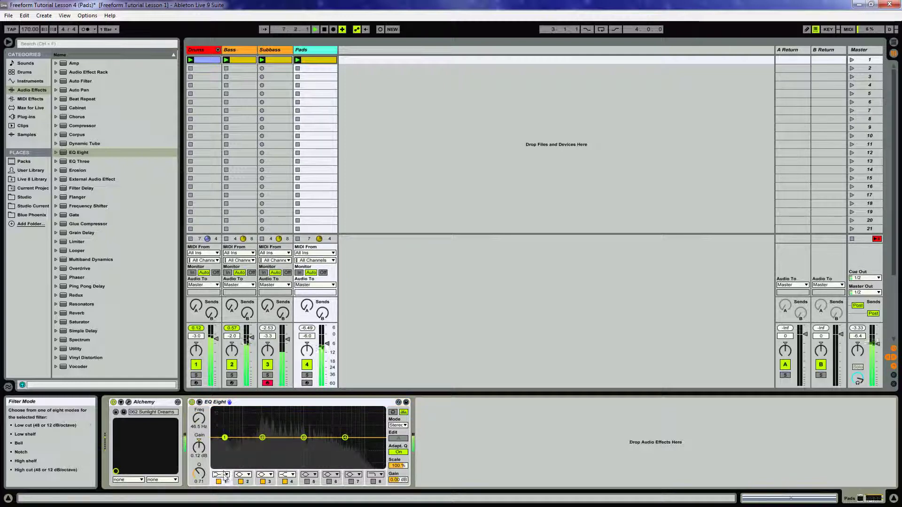
left_click(227, 475)
left_click(224, 428)
left_click_drag(225, 445, 279, 443)
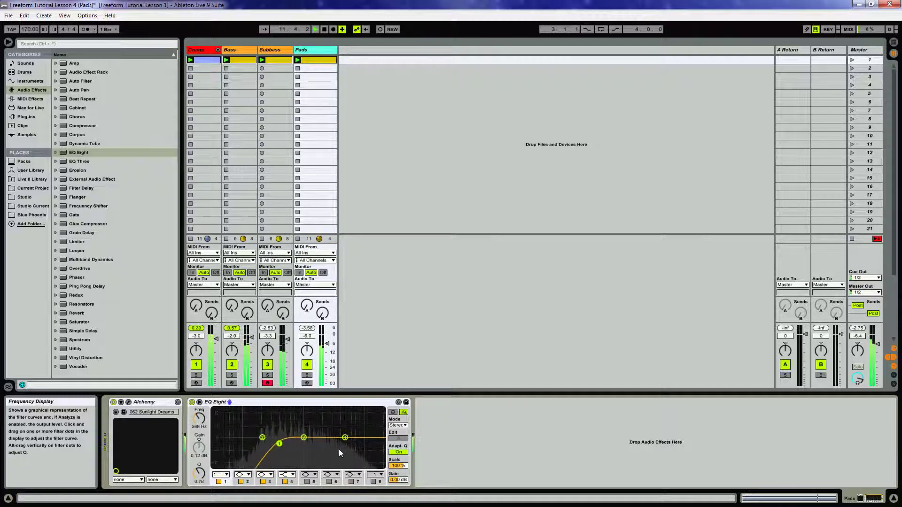
Change EQ Eight's band 4 to a bell and boost it about 6.8 dB near 3.9 kHz, then stop playback.
left_click_drag(344, 437, 348, 429)
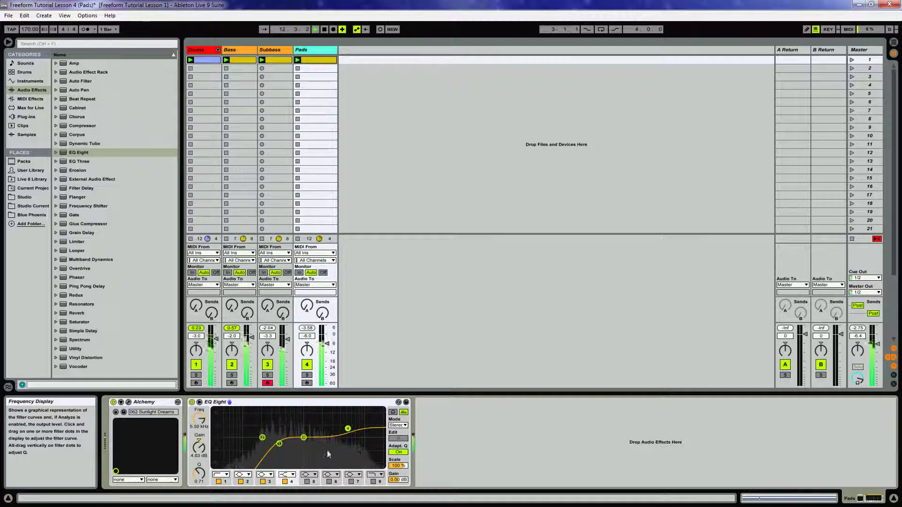
left_click(286, 474)
left_click(287, 439)
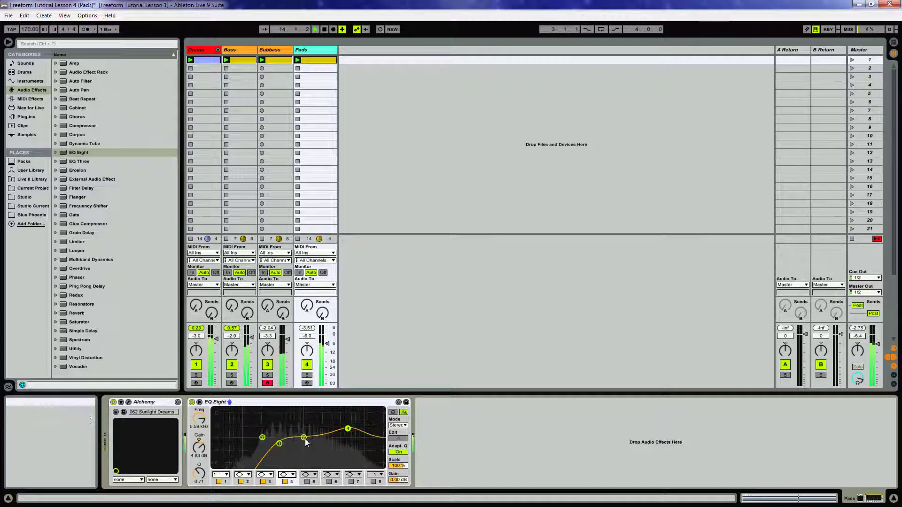
mouse_move(348, 428)
left_mouse_down()
mouse_move(330, 414)
mouse_move(336, 425)
left_mouse_up()
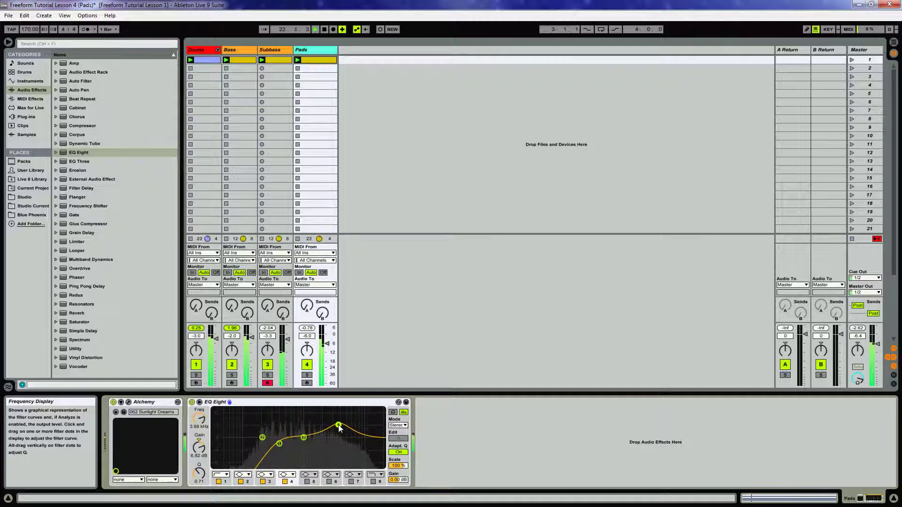
key("space")
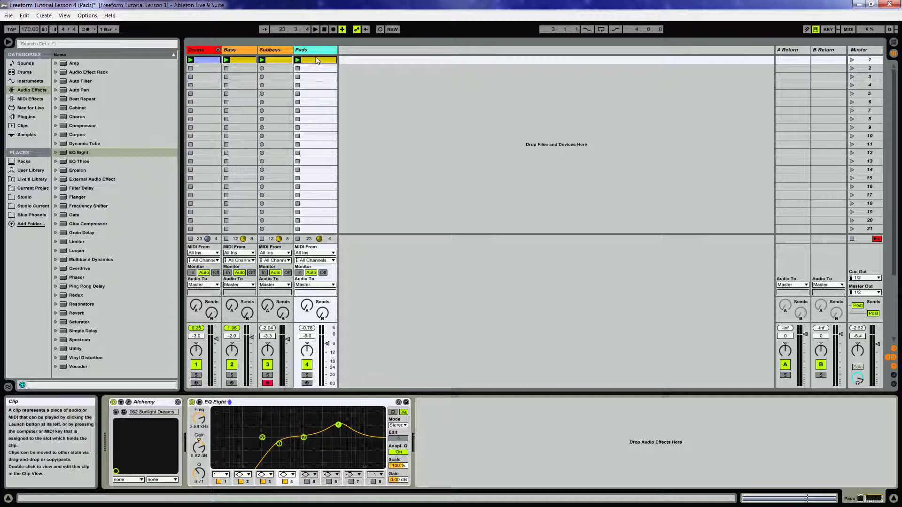
Select the first-scene clips on all four tracks and give them the same gold colour.
left_click(239, 58)
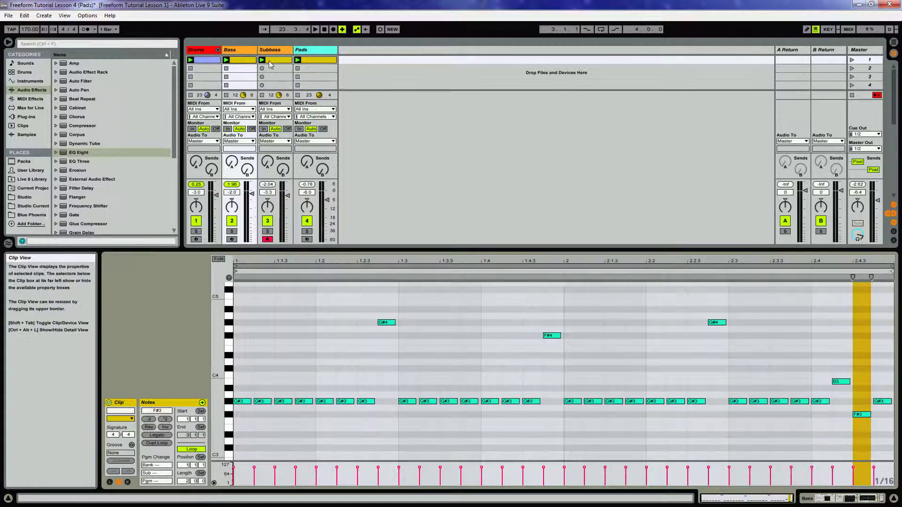
left_click(299, 60)
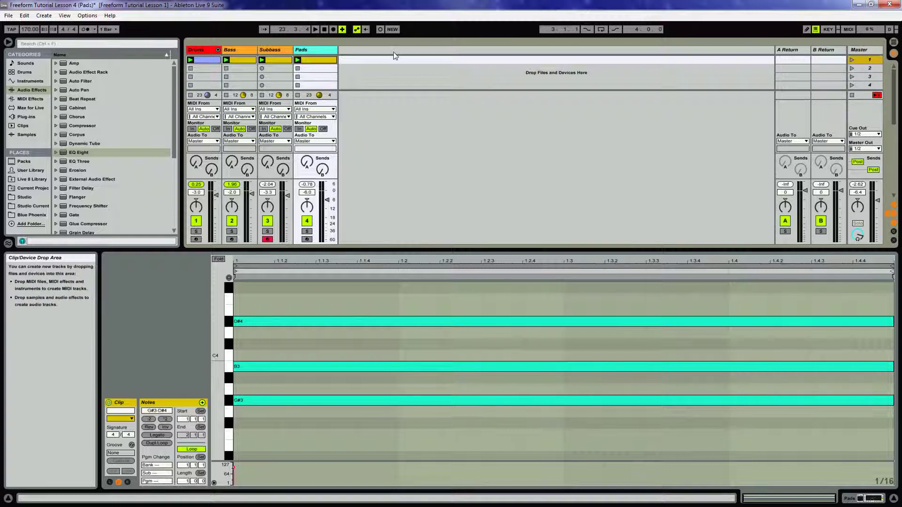
left_click(205, 59, "shift")
right_click(207, 62)
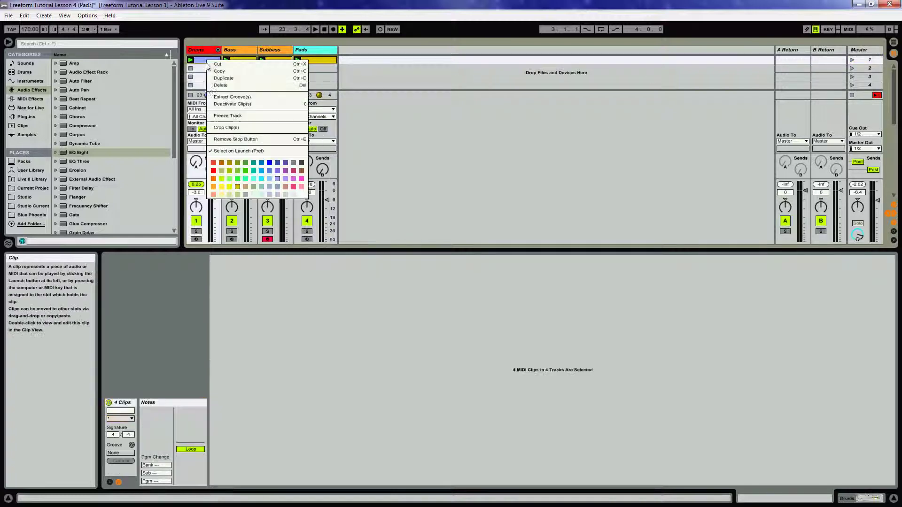
left_click(238, 188)
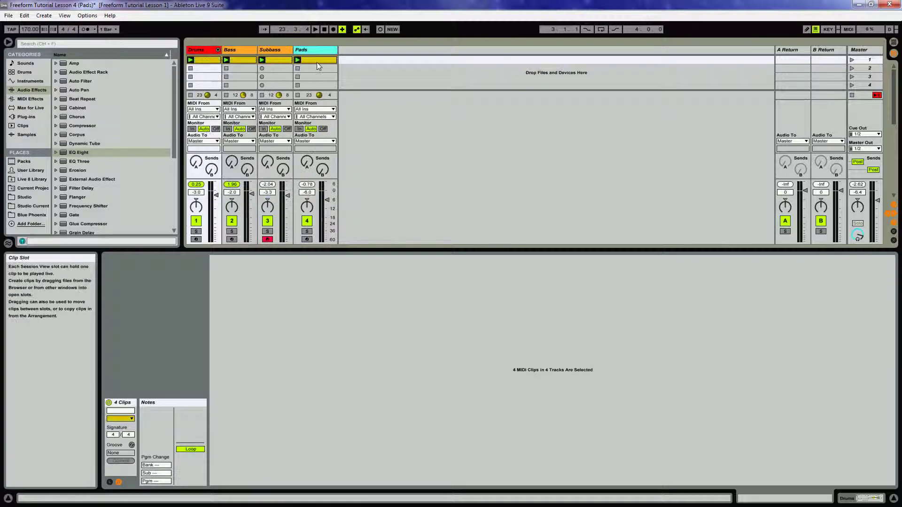
Duplicate the first scene with its four clips and open the duplicated Pads clip.
mouse_move(317, 61)
left_mouse_down()
mouse_move(515, 75)
mouse_move(317, 61)
left_mouse_up()
right_click(864, 59)
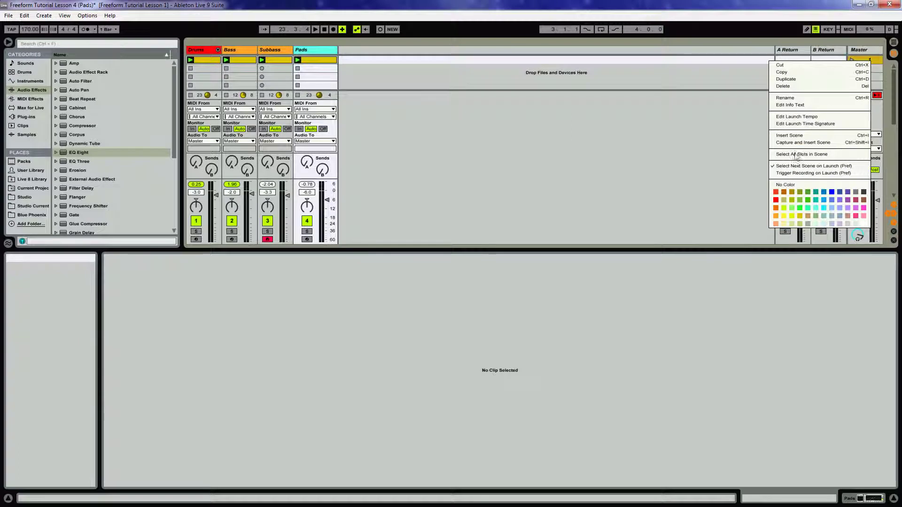
left_click(799, 79)
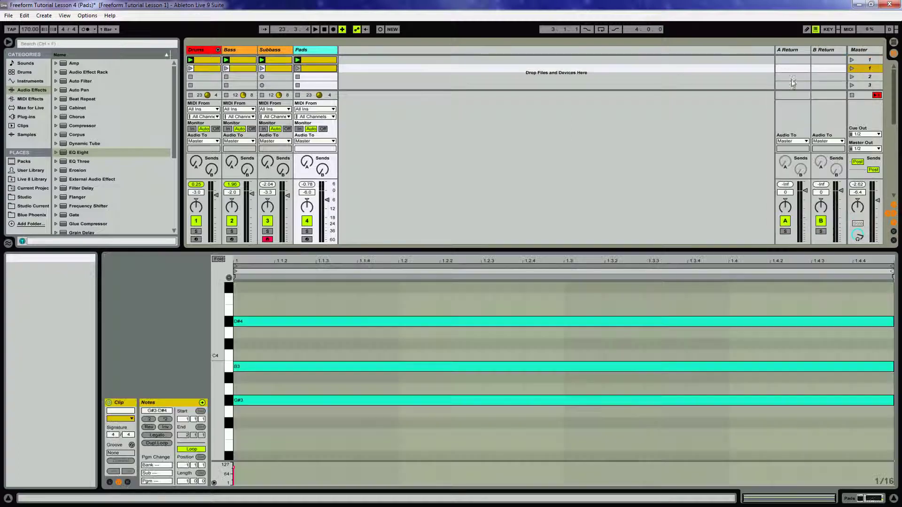
left_click(308, 71)
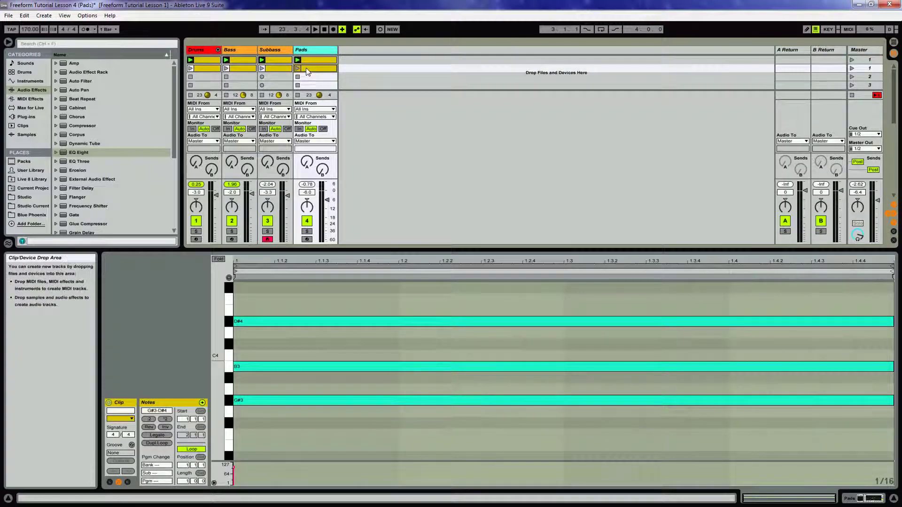
Stop the Subbass and Bass clips and launch the Drums clip in the second scene.
left_click(263, 95)
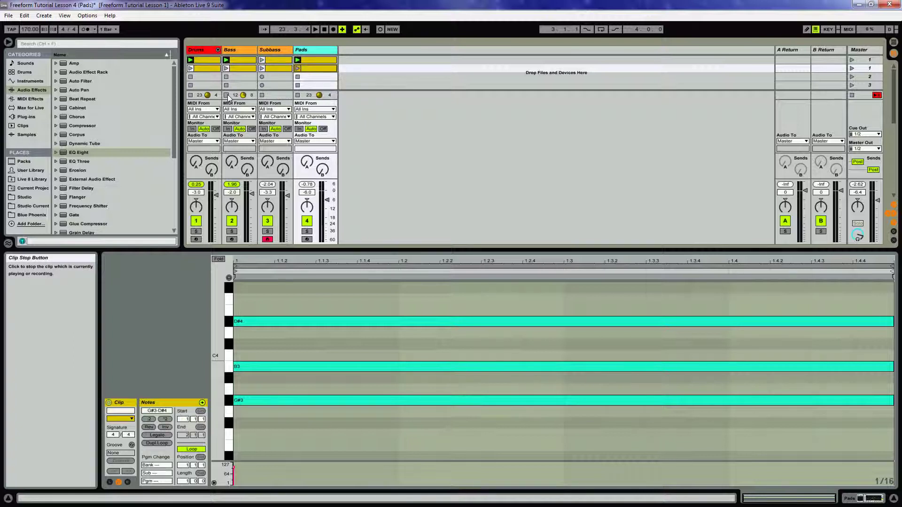
left_click(227, 96)
left_click(190, 68)
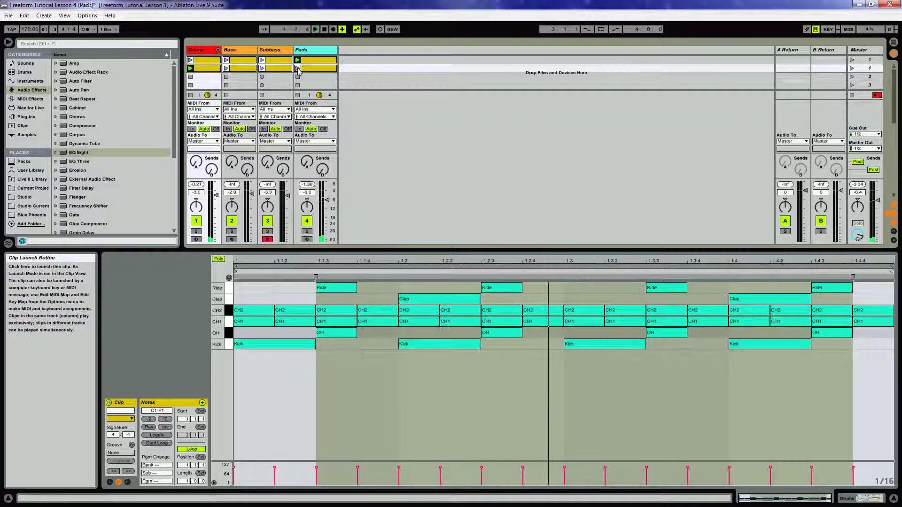
left_click(313, 61)
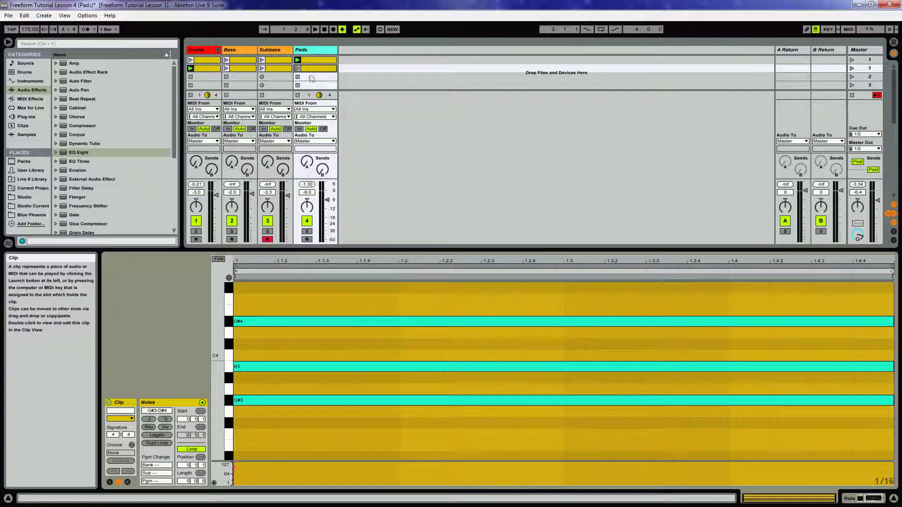
Select the second-scene clips on all four tracks and give them the same turquoise colour.
left_click_drag(310, 86, 216, 70)
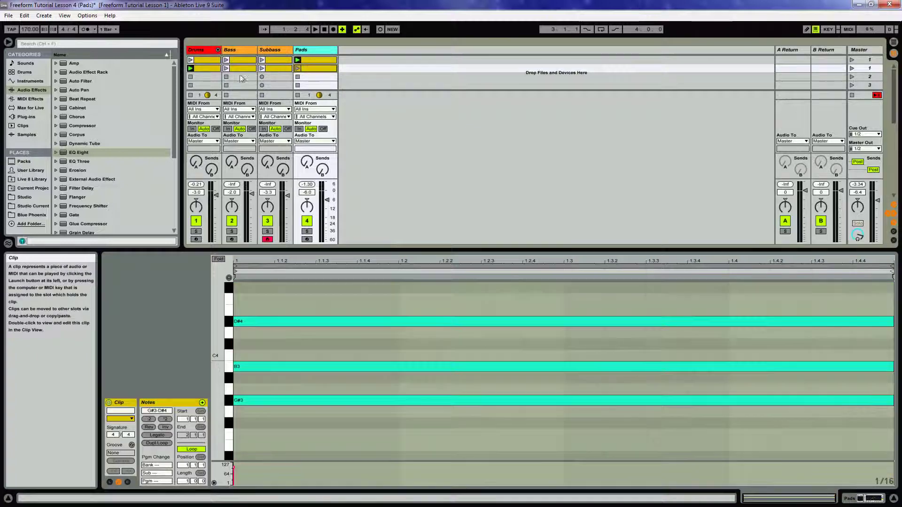
right_click(216, 70)
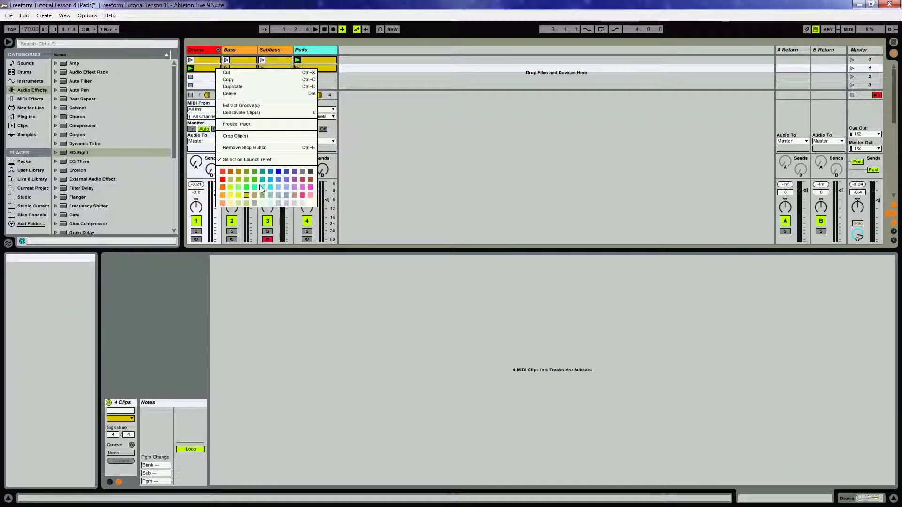
left_click(261, 187)
Extend the second-scene Pads clip to eight bars by duplicating its chord loop three times.
left_click(315, 68)
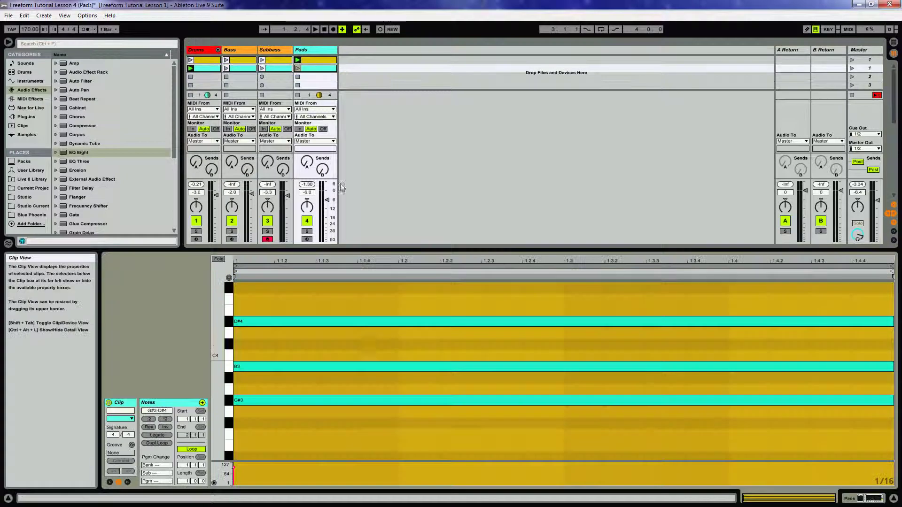
left_click(316, 310)
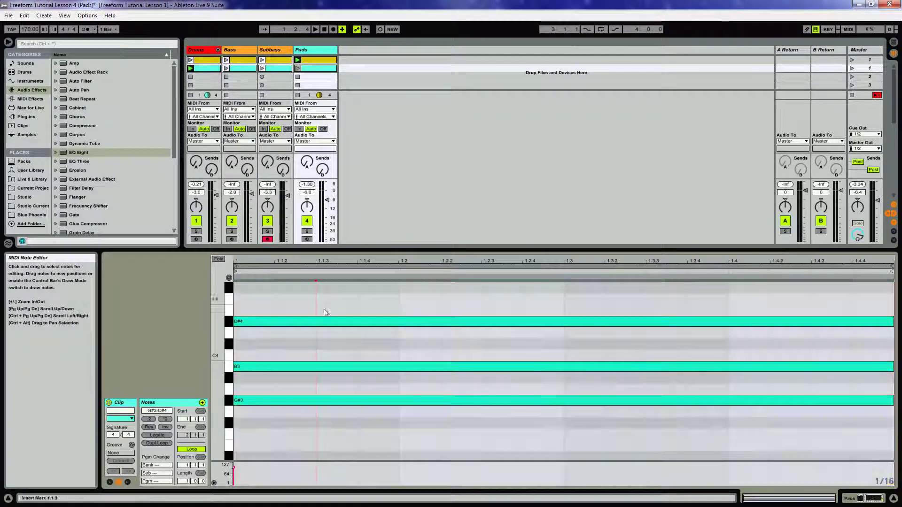
left_click(154, 445)
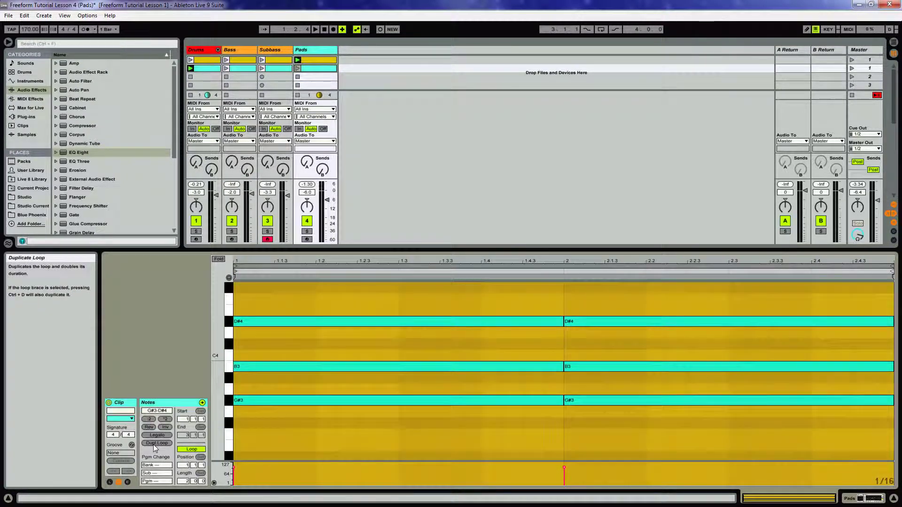
left_click(153, 445)
left_click(153, 444)
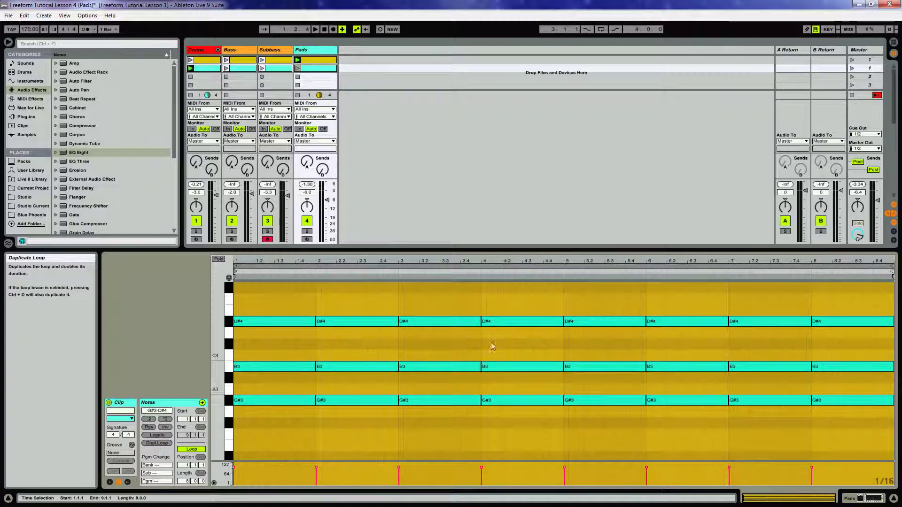
Transpose the bar 2 chord of the Pads clip up to C#4, E4 and G#4.
left_click(362, 303)
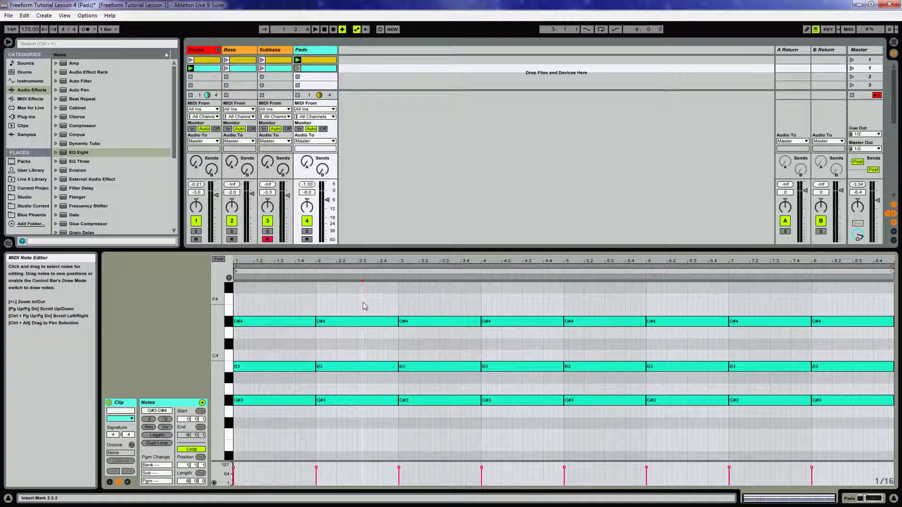
left_click_drag(332, 303, 344, 422)
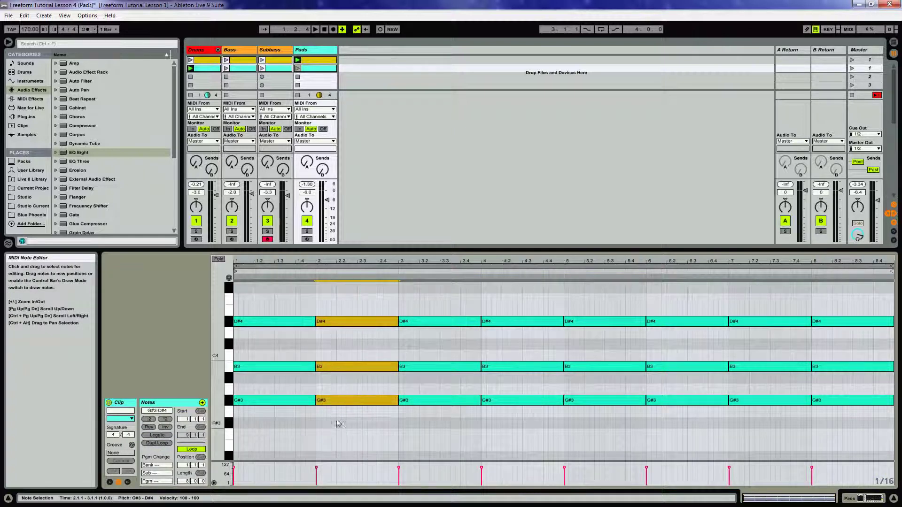
key("Up")
key("Up")
key("Up")
key("Up")
key("Up")
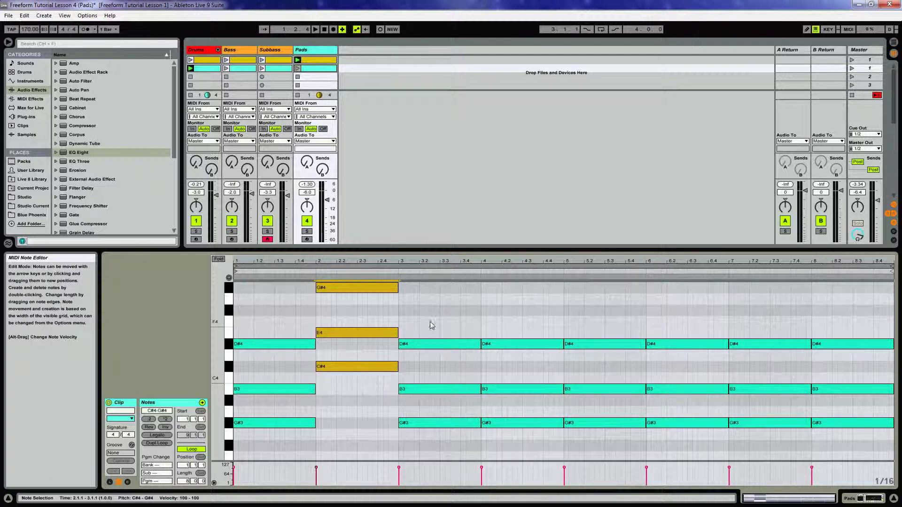
Transpose the bar 3 chord up to B3, D4 and F#4, and the bar 4 chord up to A3, C4 and E4.
left_click_drag(428, 312, 419, 427)
key("Up")
key("Up")
key("Up")
key("Up")
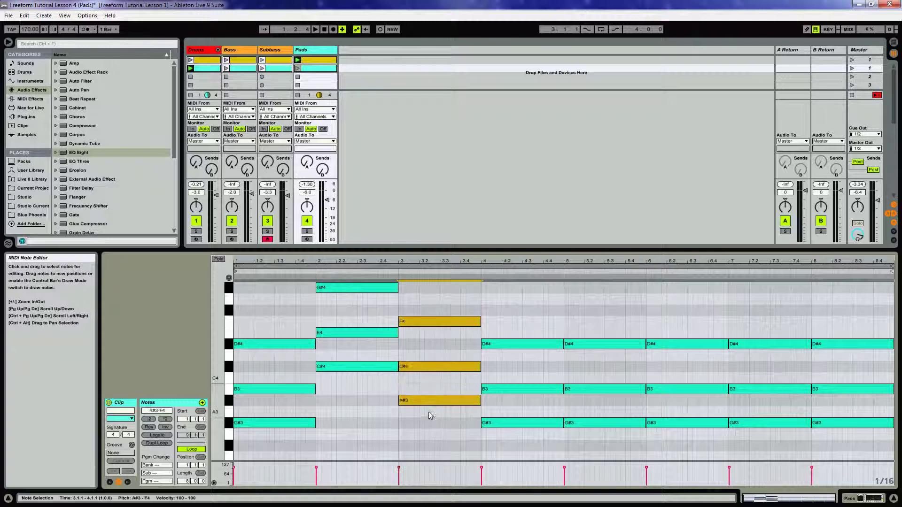
key("Down")
left_click_drag(511, 318, 499, 443)
key("Up")
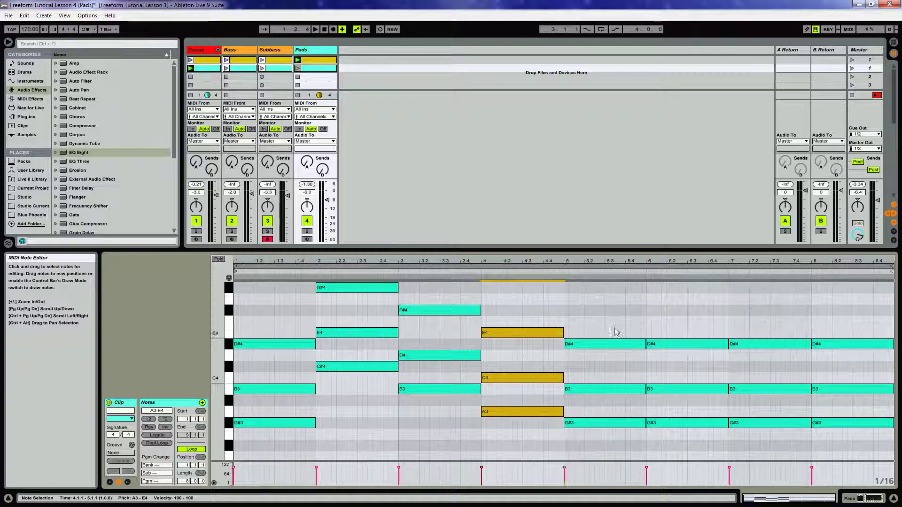
Transpose the bar 6 chord up to C#4, E4 and G#4.
left_click_drag(669, 317, 669, 431)
key("Up")
key("Up")
key("Up")
key("Up")
key("Up")
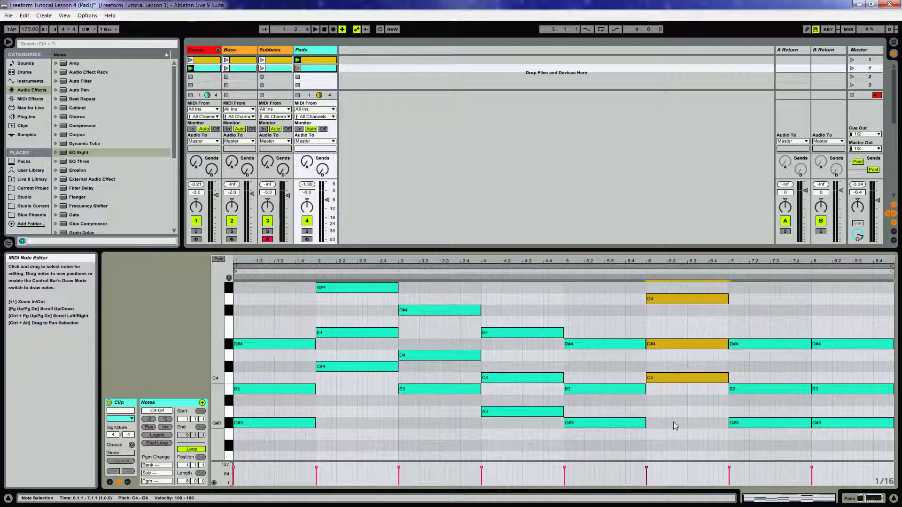
Transpose the bar 7 chord up to B3, D4 and F#4.
left_click_drag(754, 317, 755, 423)
key("Up")
key("Up")
key("Up")
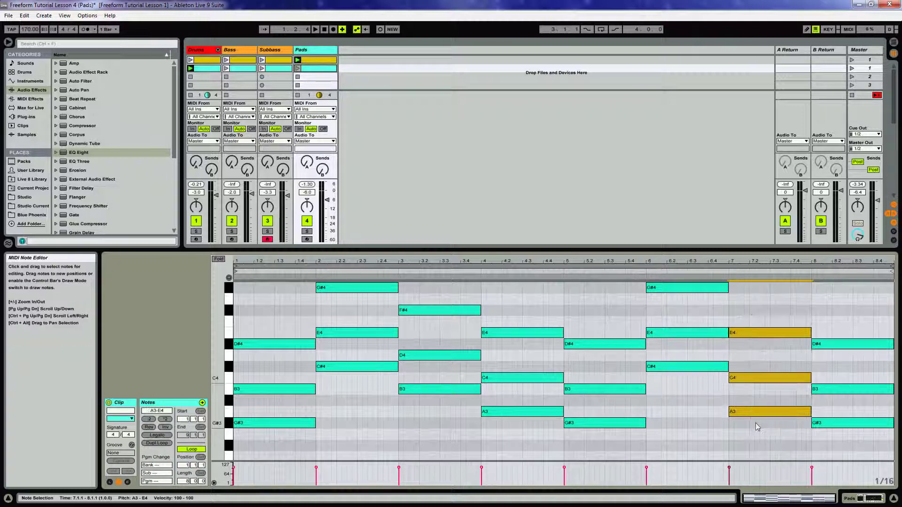
Transpose the bar 8 chord up to D#4, F#4 and A#4.
left_click_drag(846, 323, 829, 442)
key("Up")
key("Up")
key("Up")
key("Up")
key("Up")
key("Up")
key("Up")
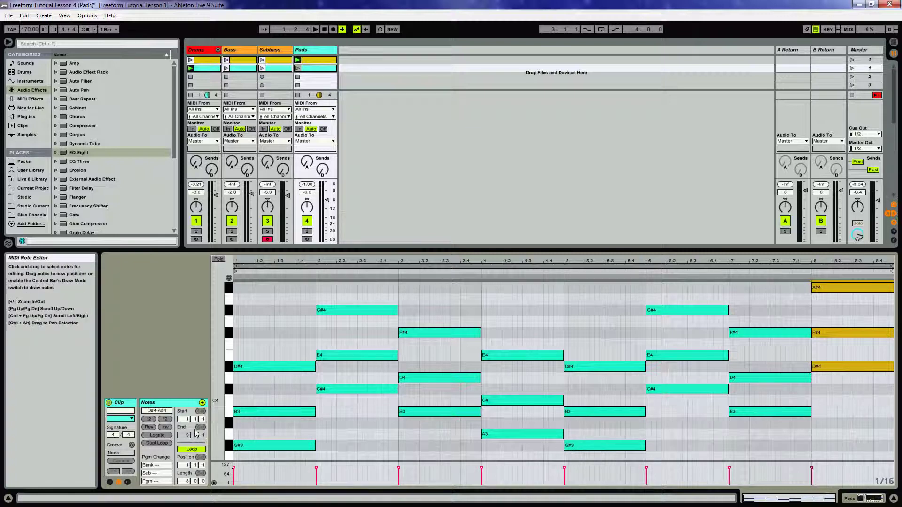
Raise the middle note of the bar 4 chord to C#4 and that of the bar 3 chord to D#4.
left_click(227, 449)
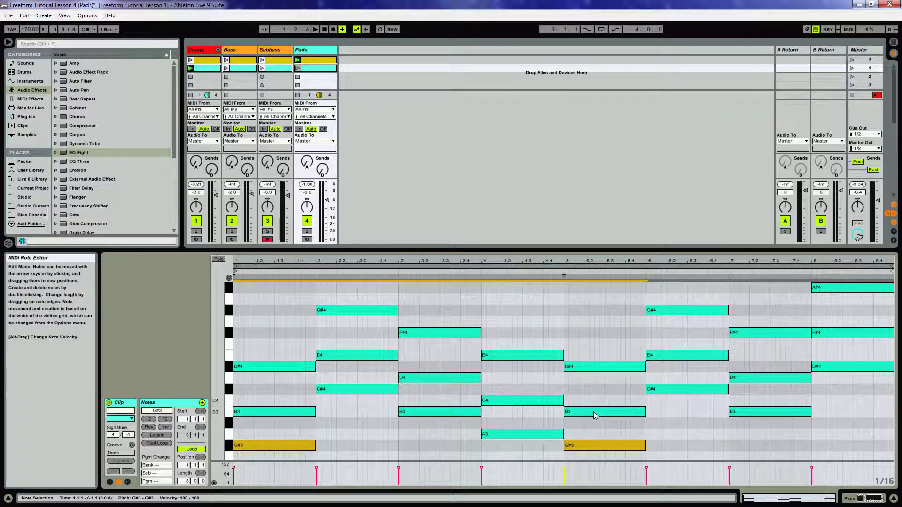
left_click(504, 389)
left_click(510, 402)
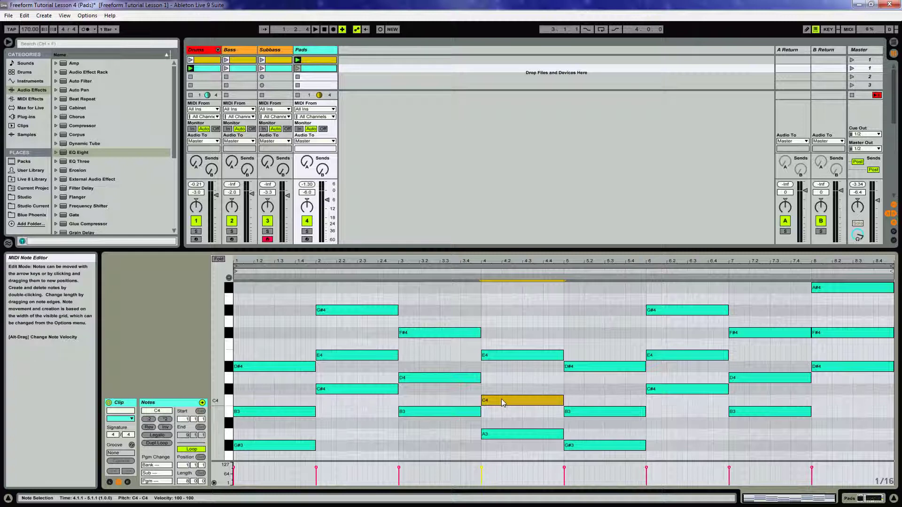
key("Up")
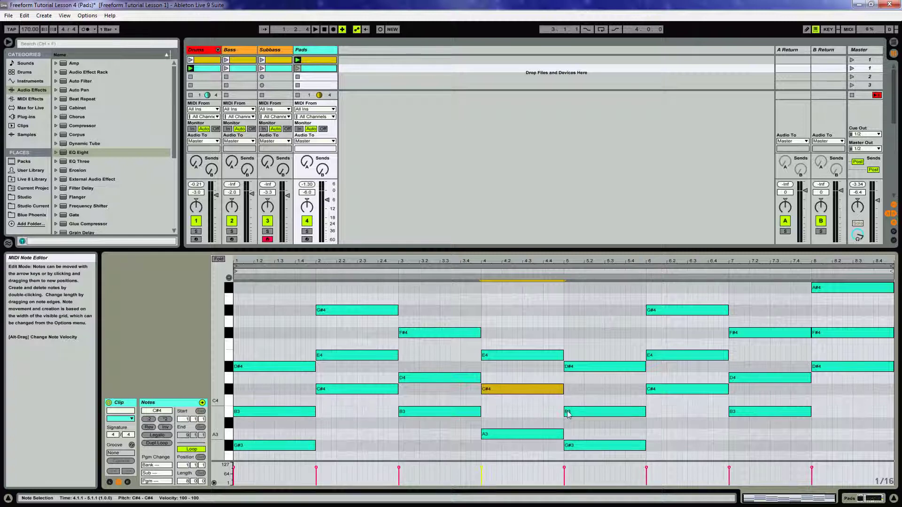
left_click(426, 378)
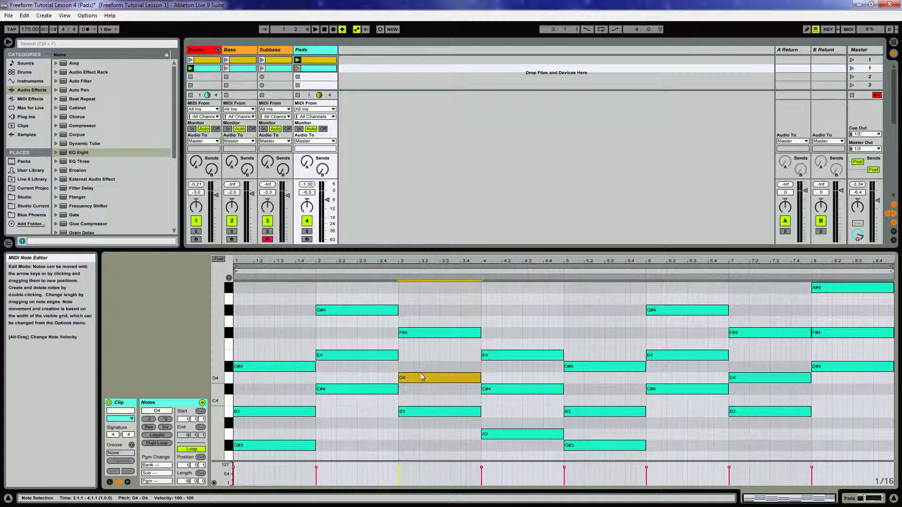
key("Up")
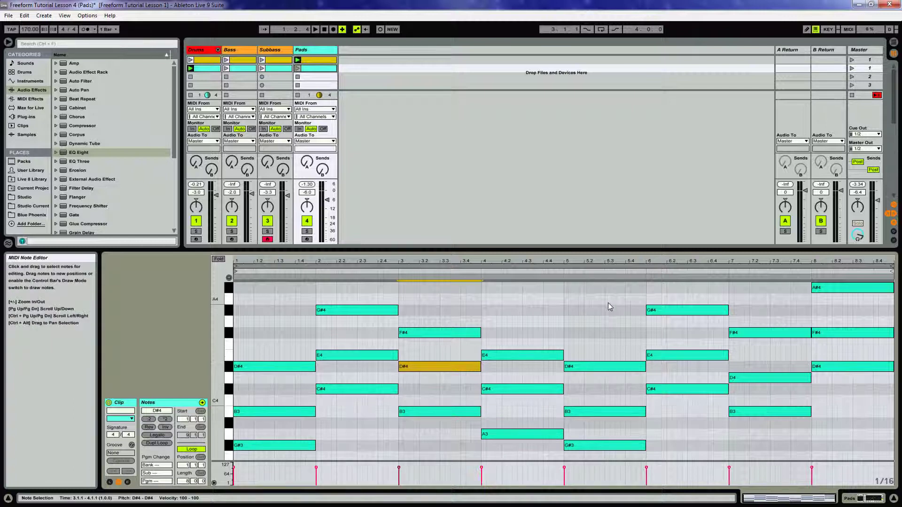
Lower the top note of the bar 8 chord to A4 and launch the clip to hear the progression.
scroll(607, 309, "up", 2)
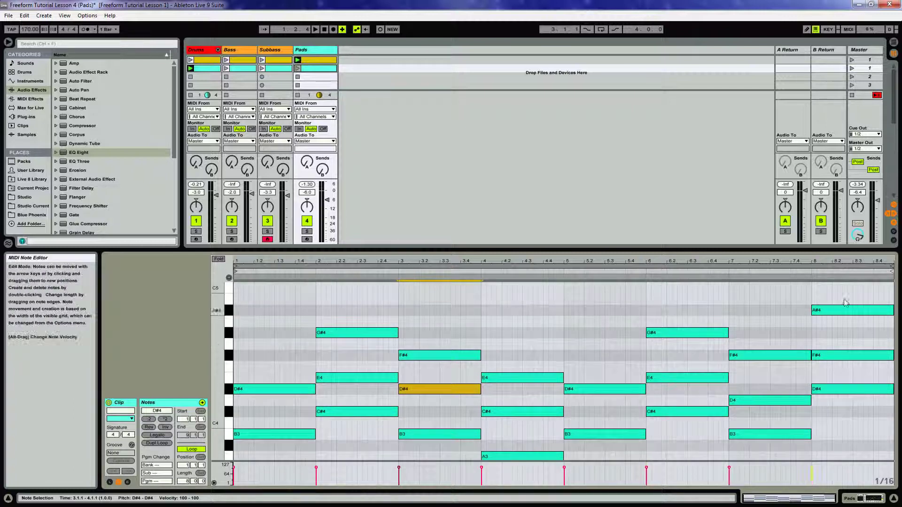
left_click(826, 310)
key("Down")
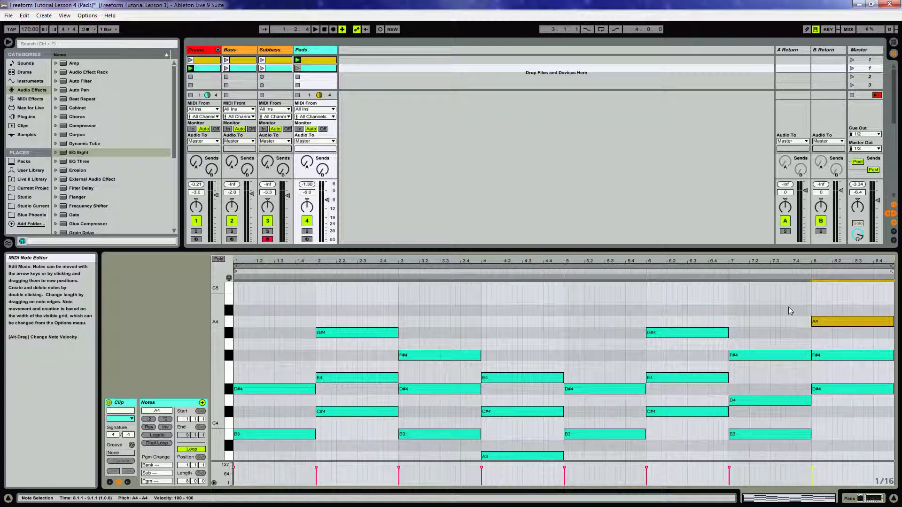
left_click(298, 69)
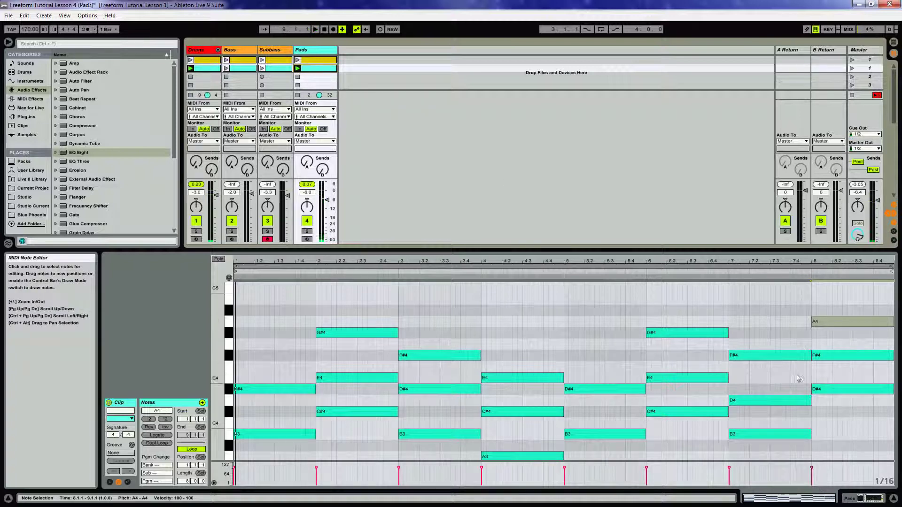
Raise the middle note of the bar 7 chord to D#4.
scroll(770, 423, "down", 3)
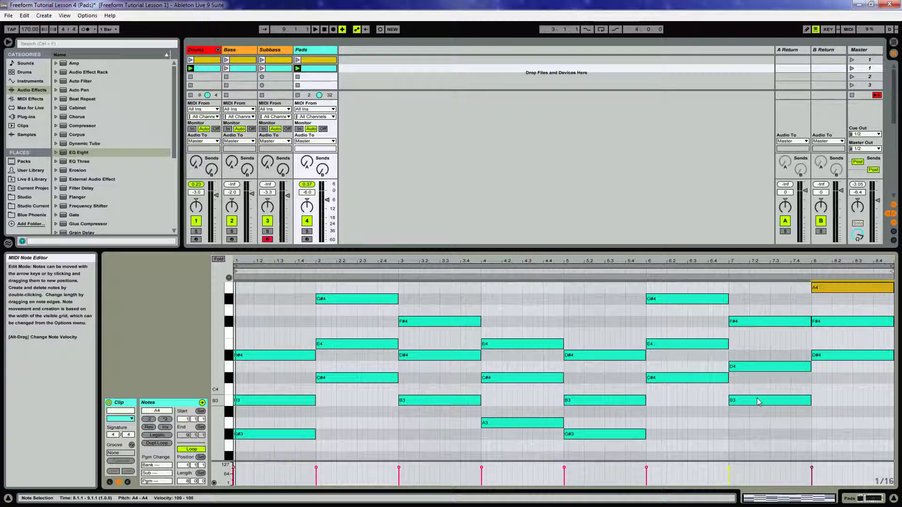
left_click(751, 369)
key("Up")
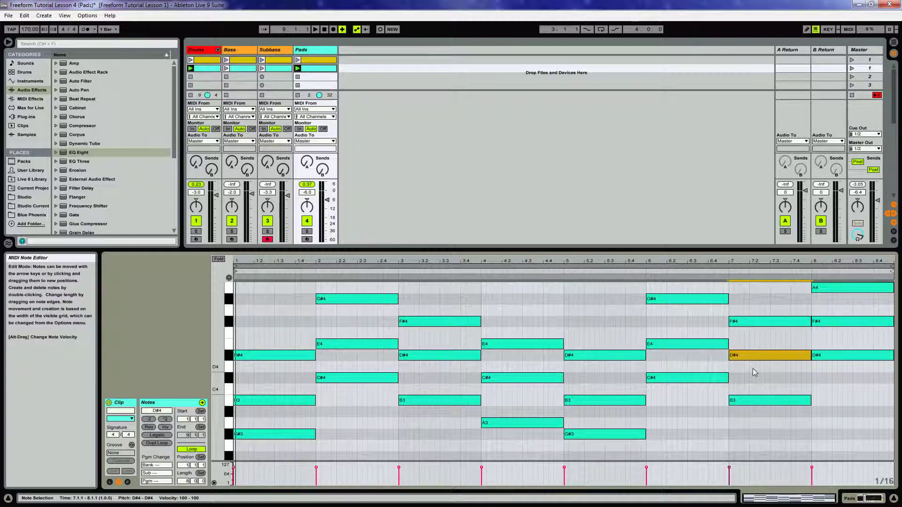
Play the eight-bar chord progression through with the drums, then stop playback.
key("space")
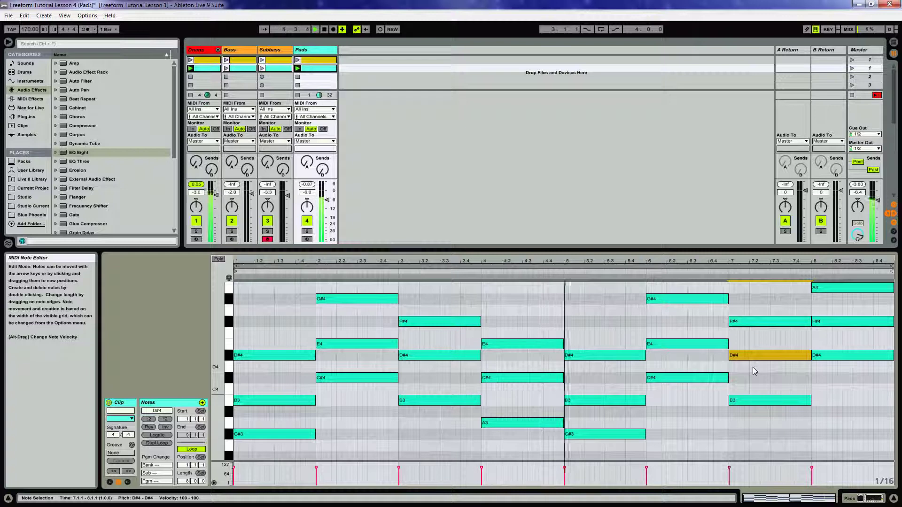
scroll(764, 388, "up", 2)
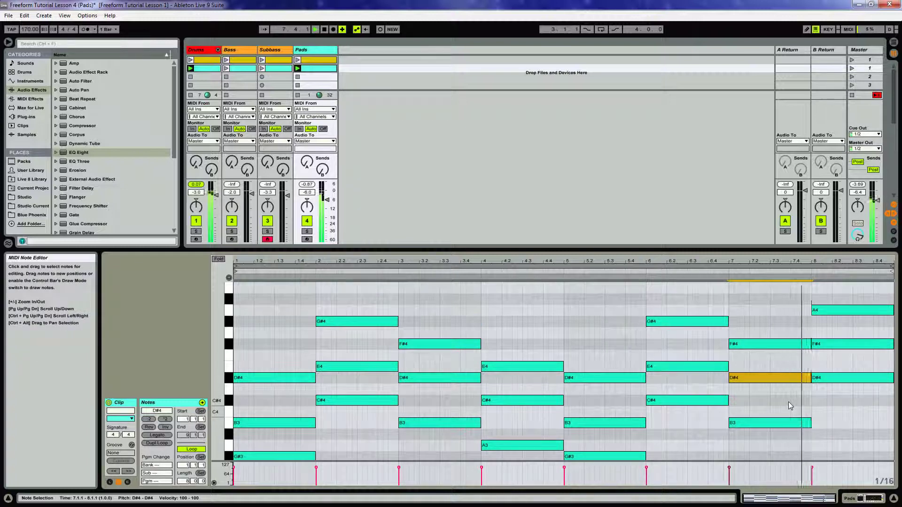
key("space")
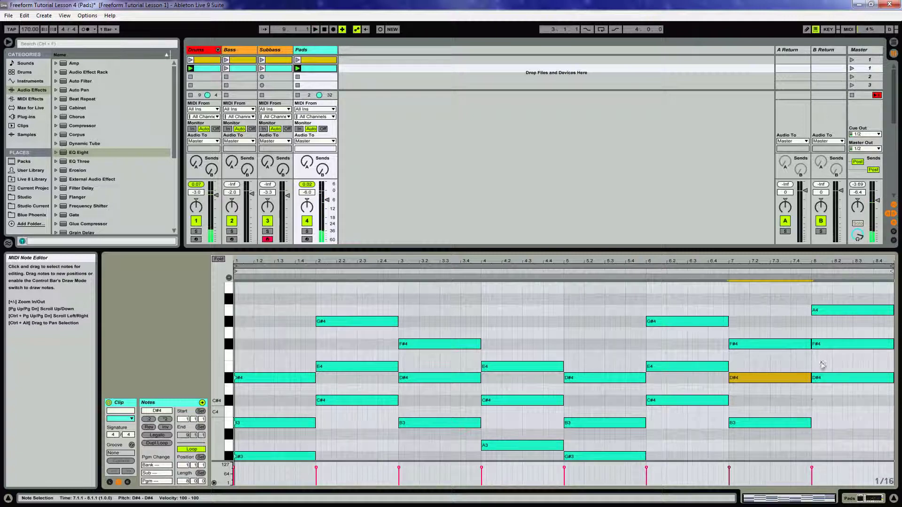
Copy the eight-bar Pads clip into the empty slot directly below it.
left_click(795, 320)
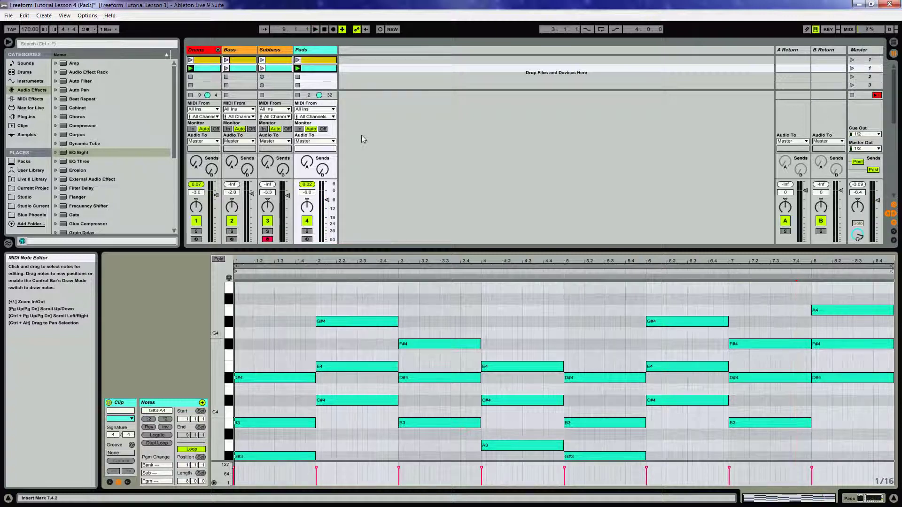
left_click_drag(314, 68, 313, 83)
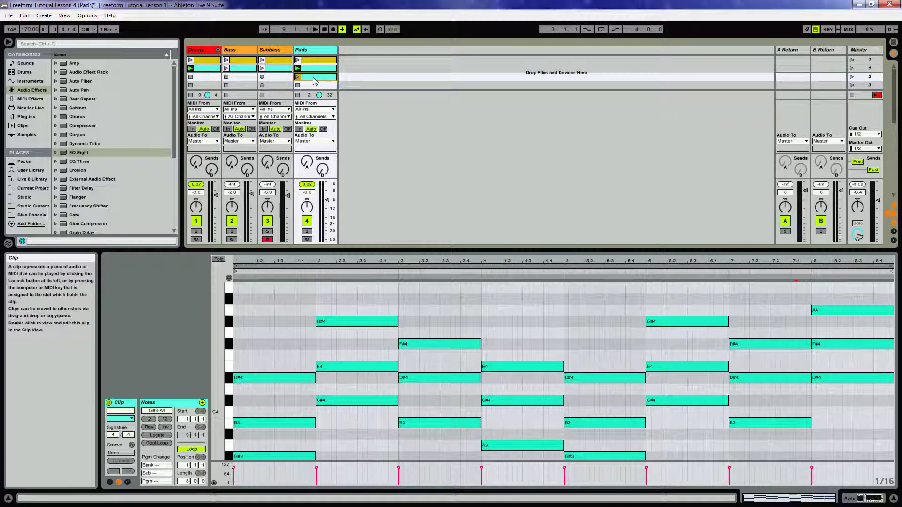
Name the copied Pads clip Inversion and launch it.
key("Return")
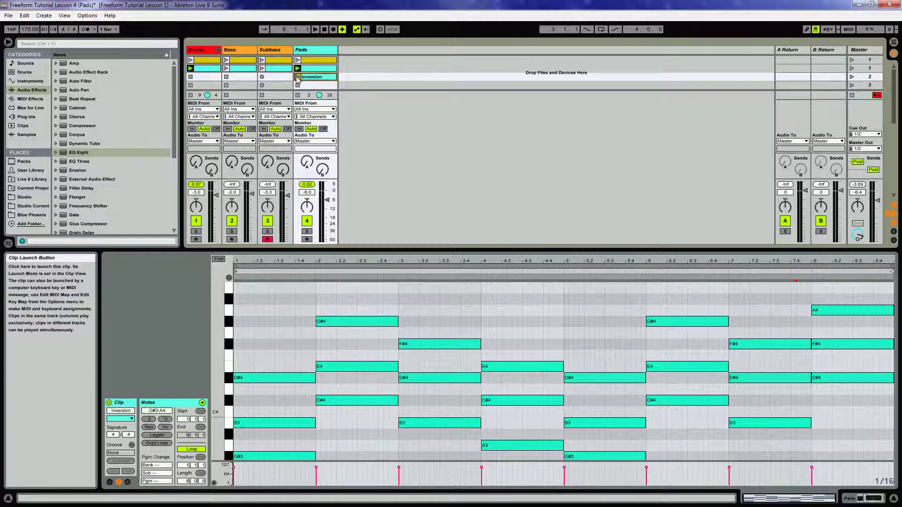
left_click(297, 76)
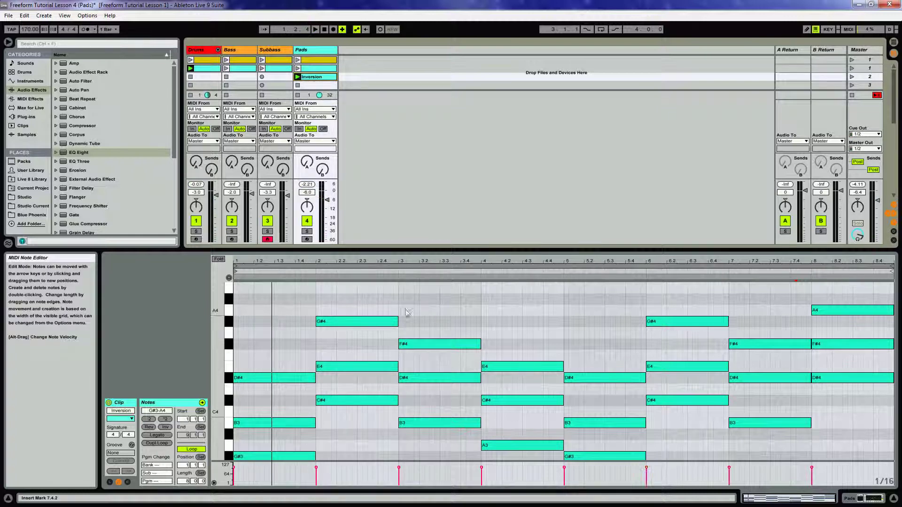
Lower the top notes of the bar 2, 6 and 8 chords by one octave and play the inverted progression.
left_click_drag(397, 301, 853, 331)
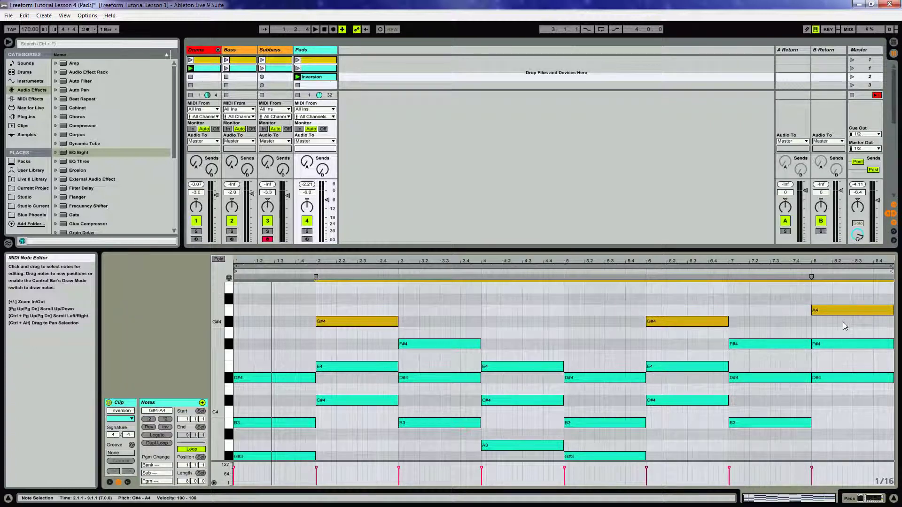
key("shift+Down")
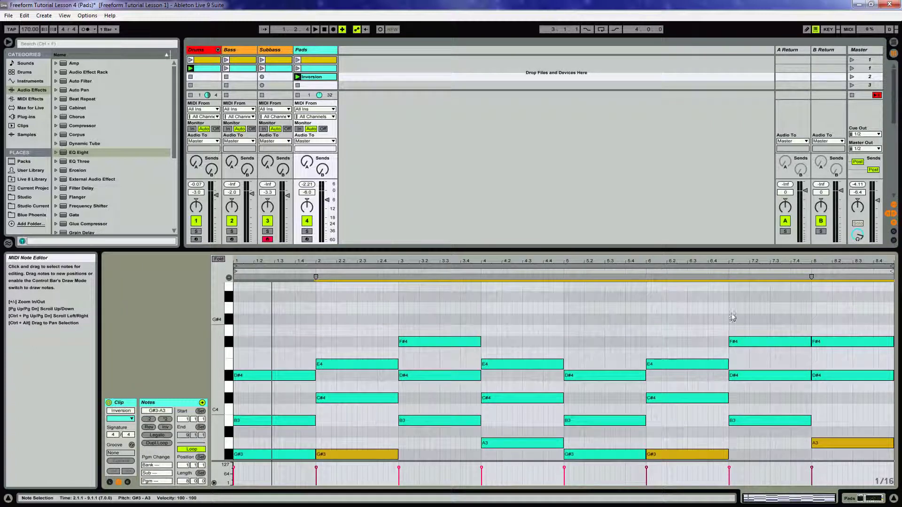
scroll(601, 296, "down", 1)
key("space")
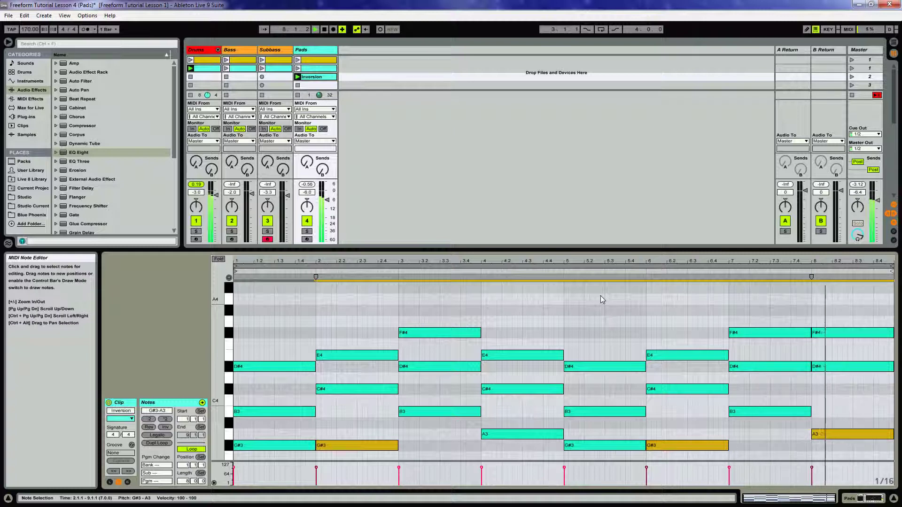
Raise the A3 note of the bar 8 chord by one octave to A4.
left_click(686, 326)
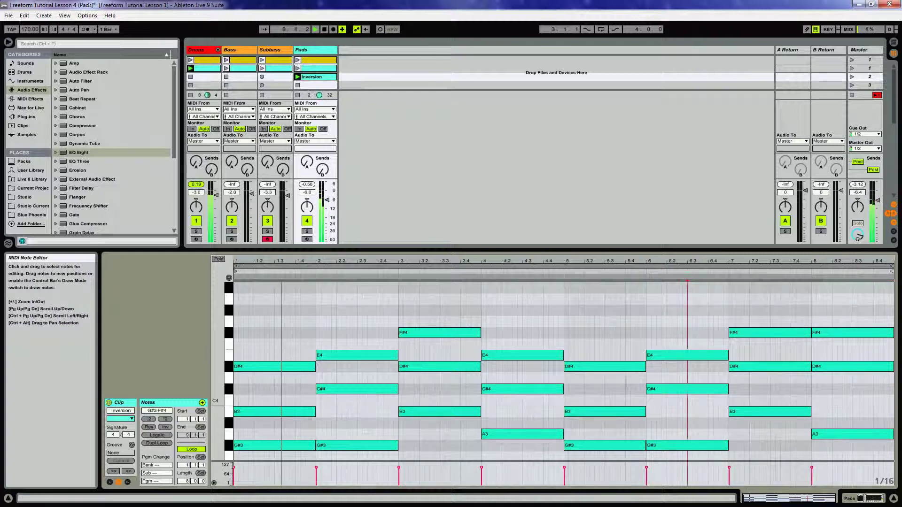
left_click(839, 434)
key("shift+Up")
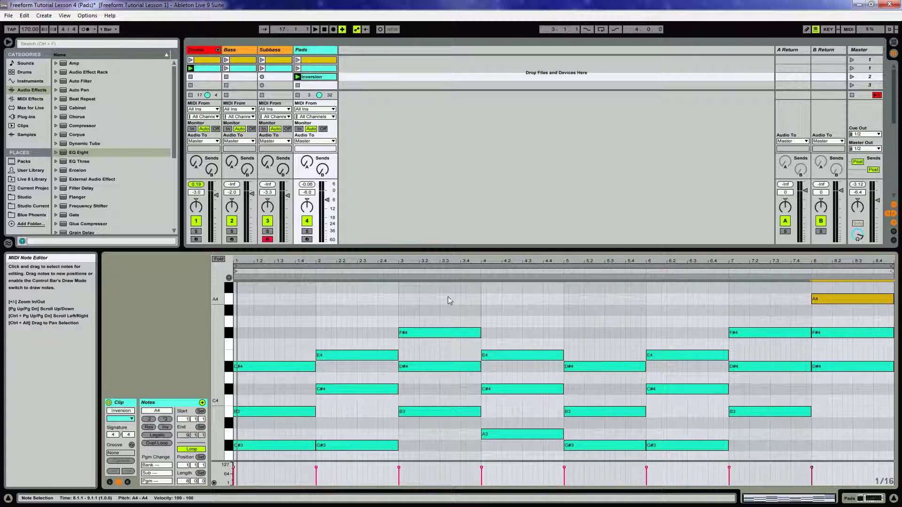
left_click(834, 299)
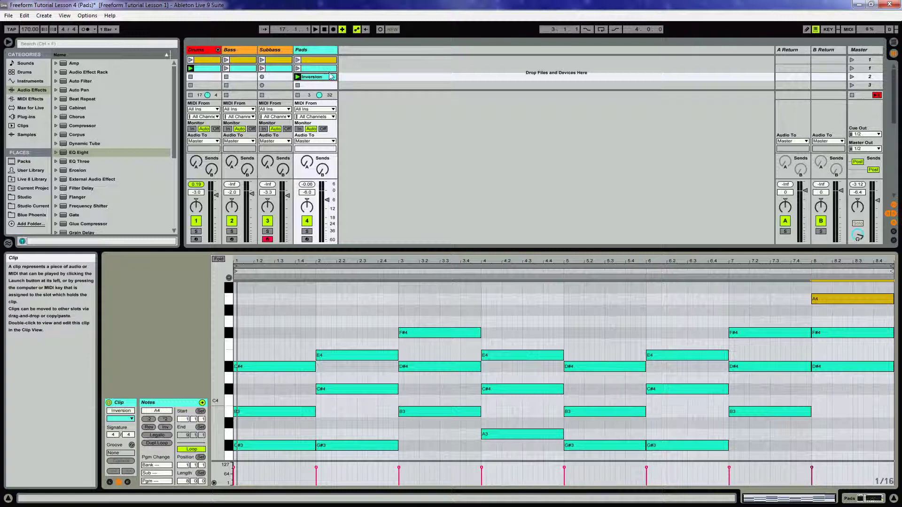
Move the Inversion clip up one slot so that it replaces the original eight-bar Pads clip.
scroll(315, 72, "down", 1)
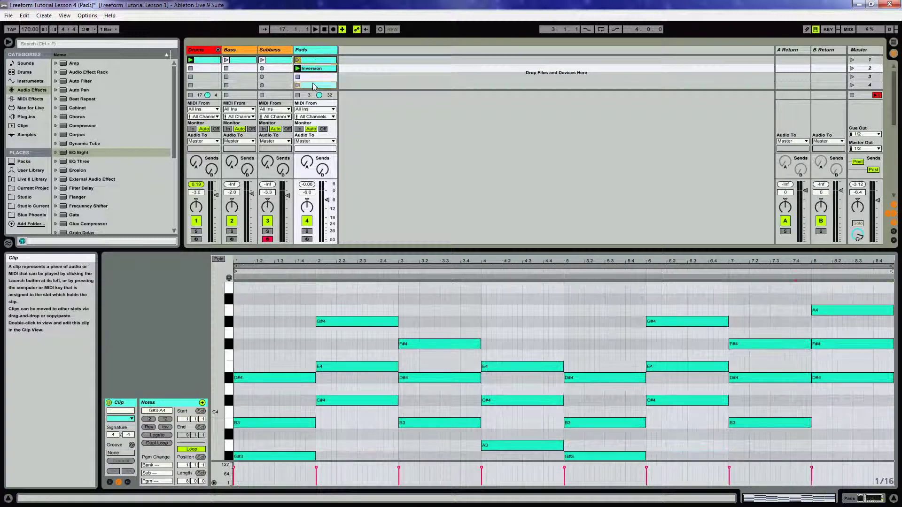
scroll(315, 77, "up", 1)
left_click_drag(312, 81, 312, 70)
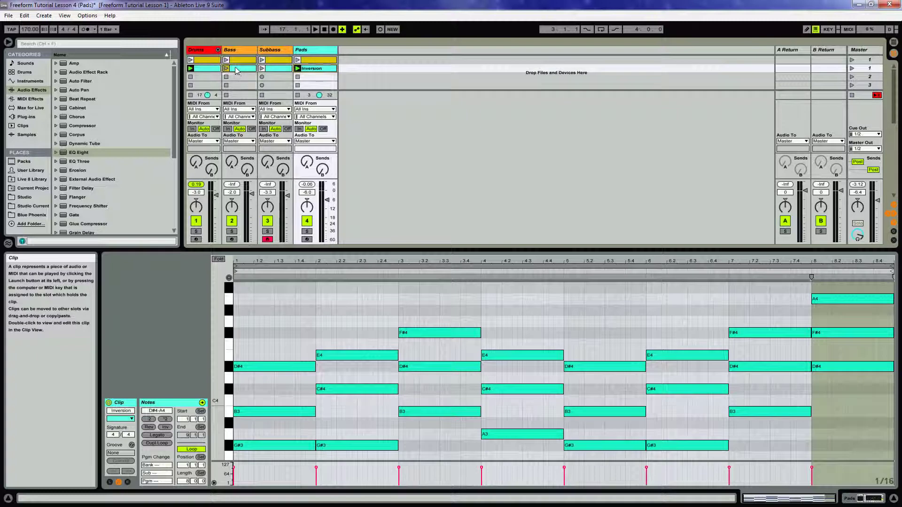
Duplicate the loop of the Bass clip beside the Inversion clip twice to extend it to eight bars.
left_click(236, 71)
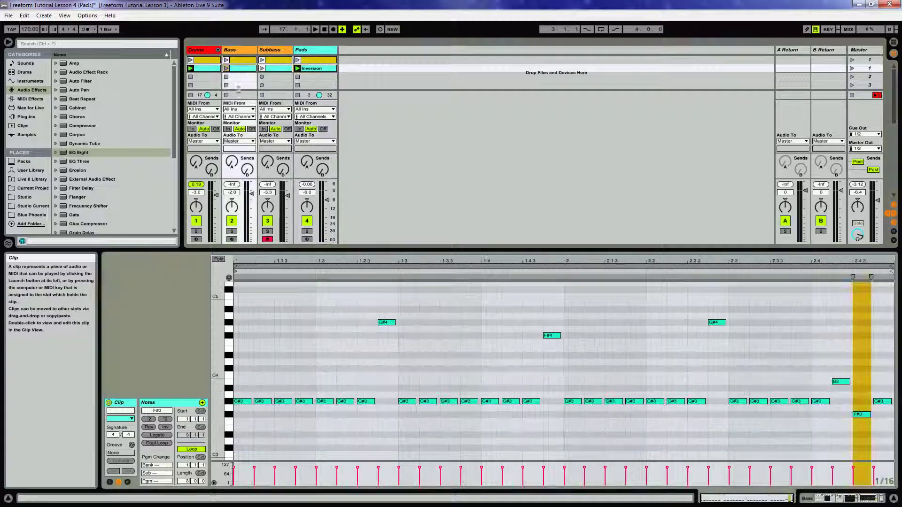
left_click(159, 443)
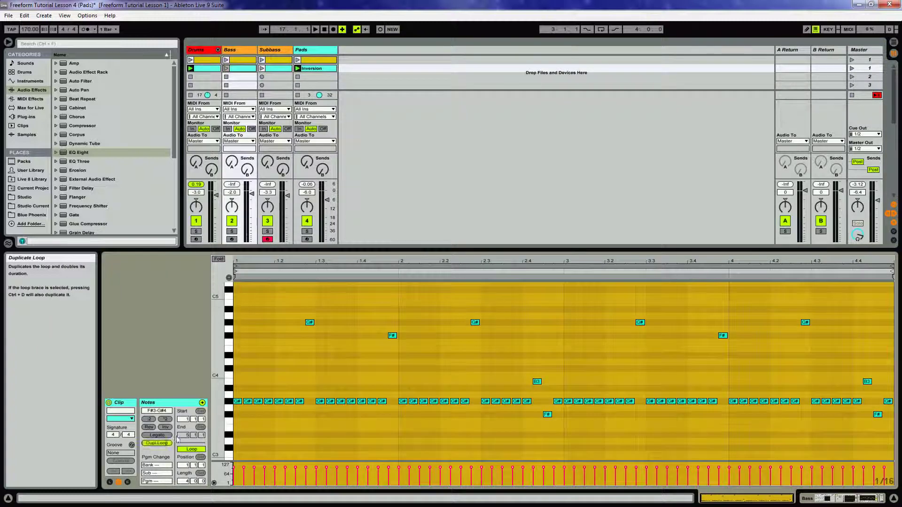
left_click(158, 443)
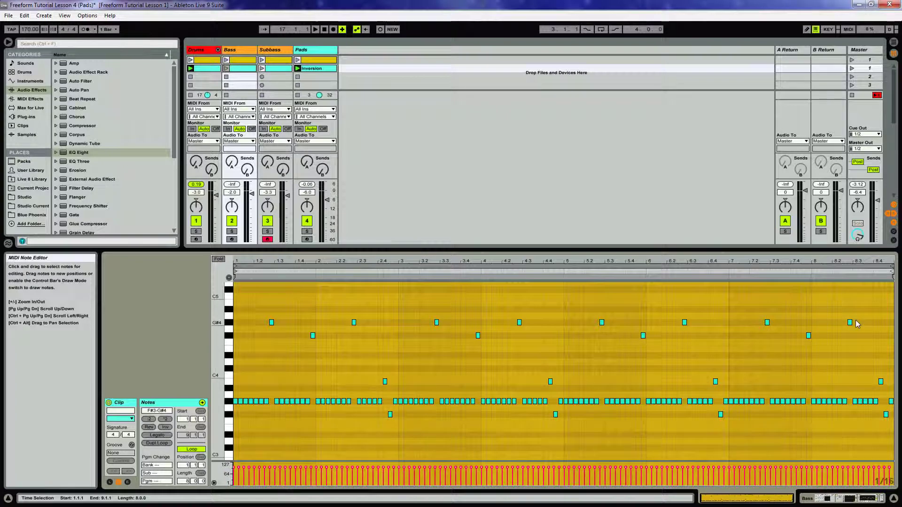
Transpose all bass notes in bar 2 up five semitones so that the root becomes C#4.
left_click(331, 302)
mouse_move(228, 412)
left_mouse_down()
mouse_move(245, 412)
mouse_move(235, 413)
left_mouse_up()
left_click_drag(321, 264, 447, 432)
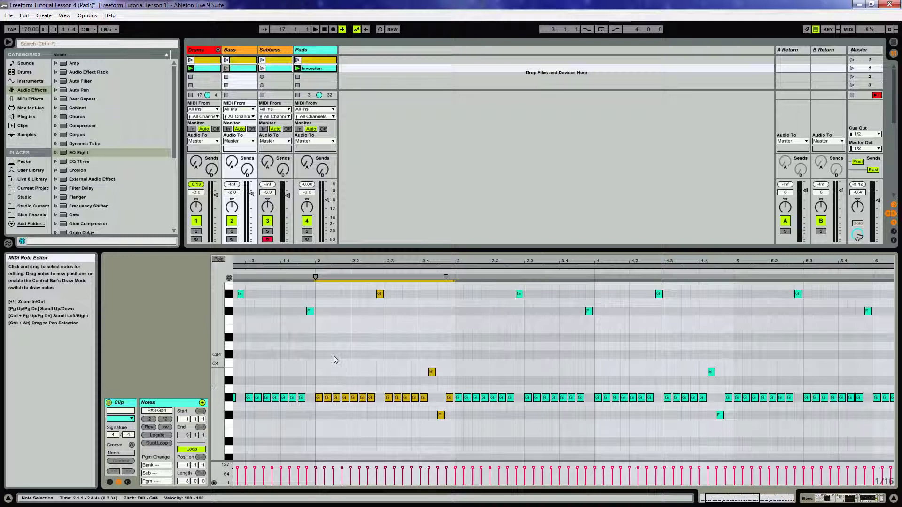
key("Up")
key("Up")
key("Up")
key("Up")
key("Up")
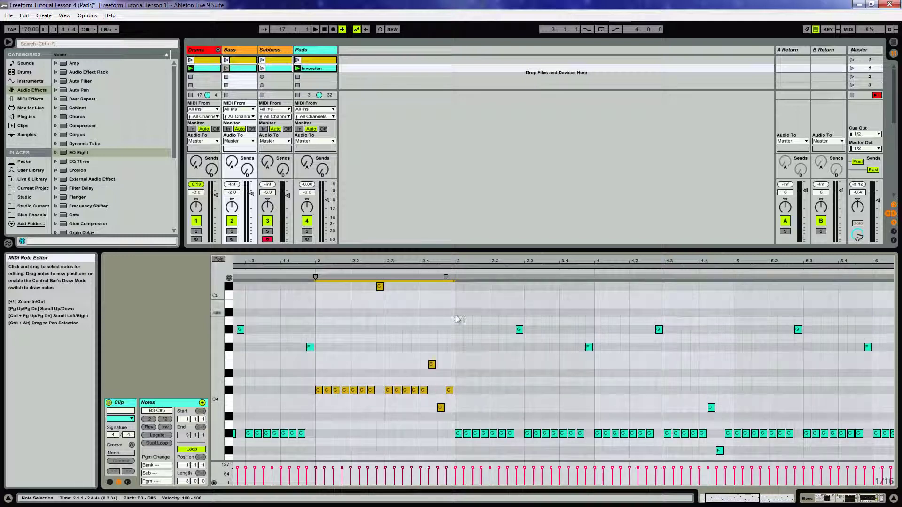
Transpose the bar 3 bass notes up three semitones to root B3 and the bar 4 notes up one semitone to root A3.
left_click_drag(459, 310, 591, 452)
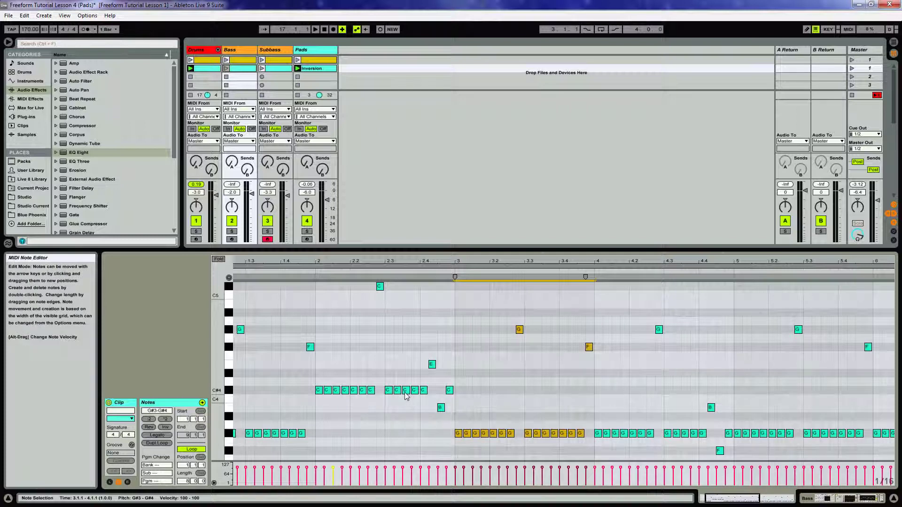
key("Up")
key("Up")
key("Up")
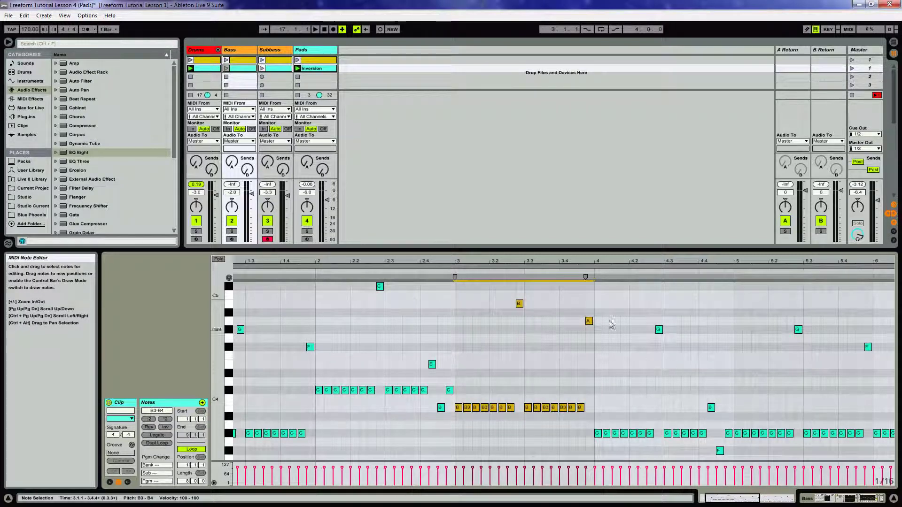
left_click_drag(605, 328, 728, 457)
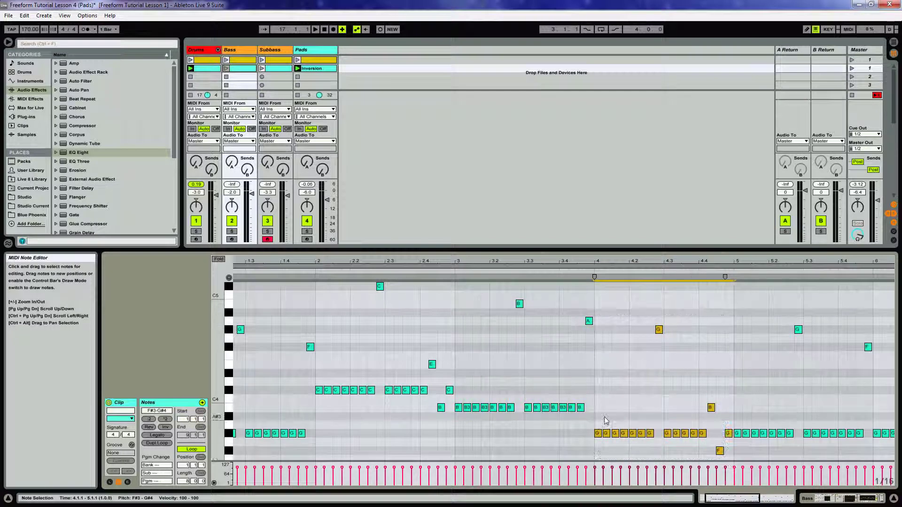
key("Up")
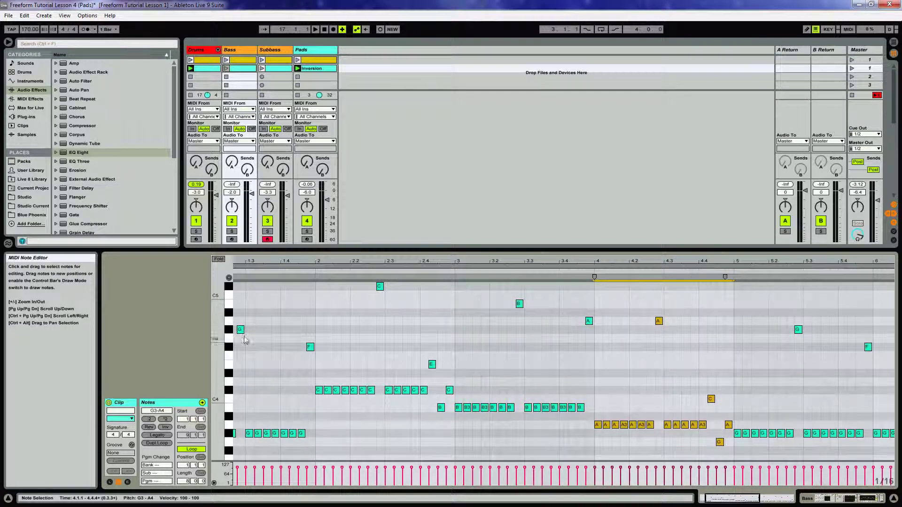
Transpose all bass notes in bar 6 up five semitones so that the root becomes C#4.
left_click_drag(210, 346, 202, 348)
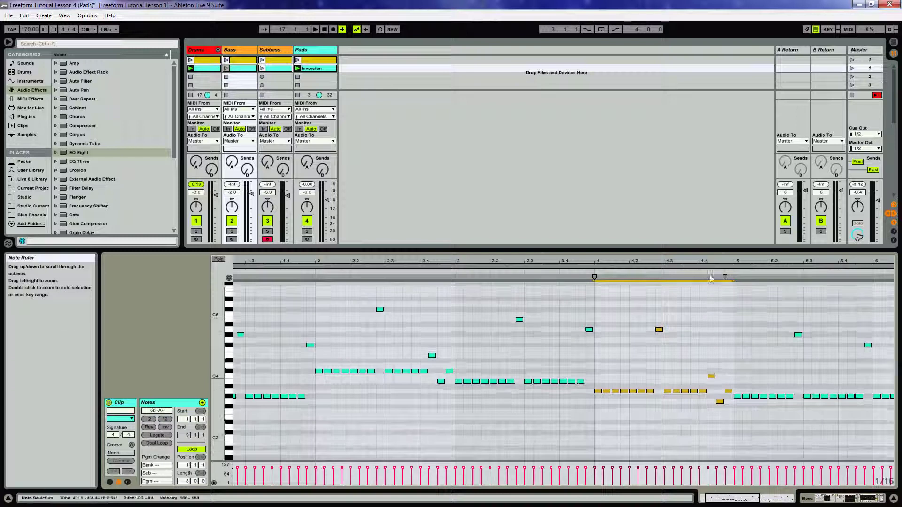
left_click_drag(748, 266, 342, 260)
left_click_drag(585, 260, 456, 262)
left_click_drag(354, 300, 533, 426)
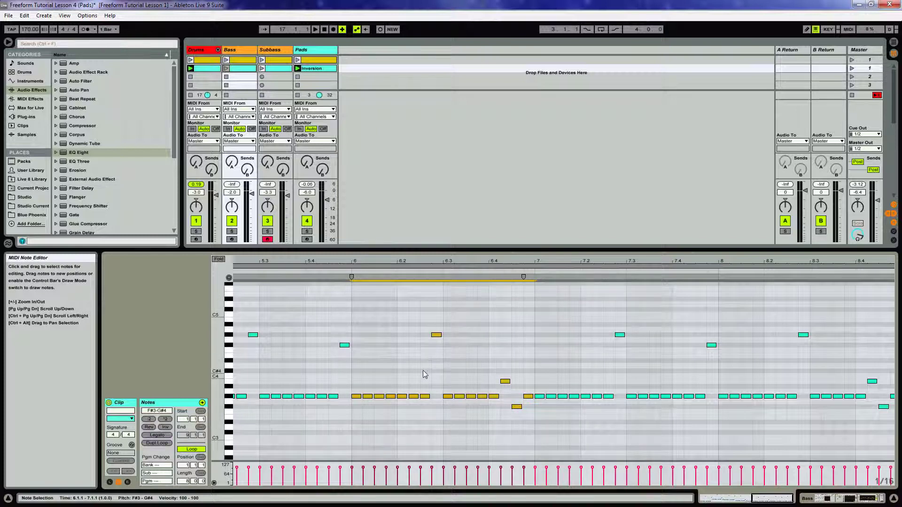
key("Up")
key("Up")
key("Up")
key("Up")
key("Up")
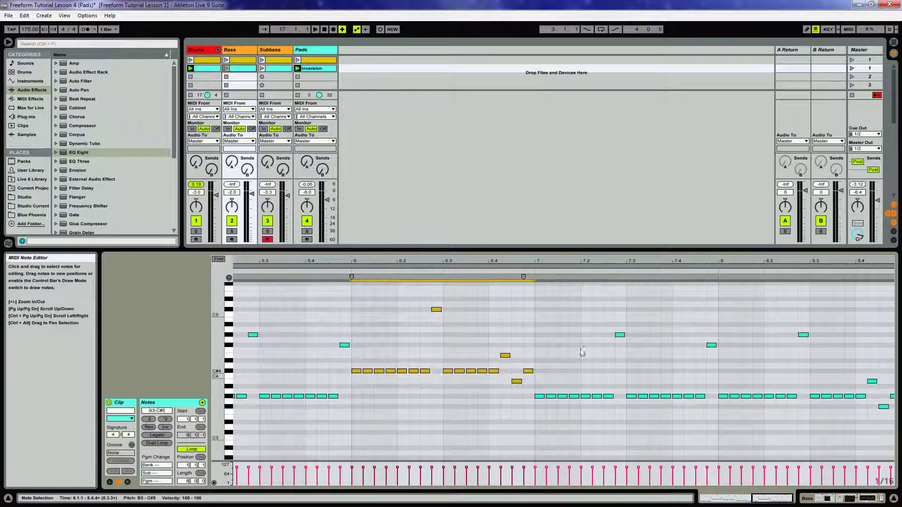
Transpose all bass notes in bar 7 up three semitones so that the root becomes B3.
left_click_drag(663, 262, 566, 261)
left_click_drag(229, 394, 291, 394)
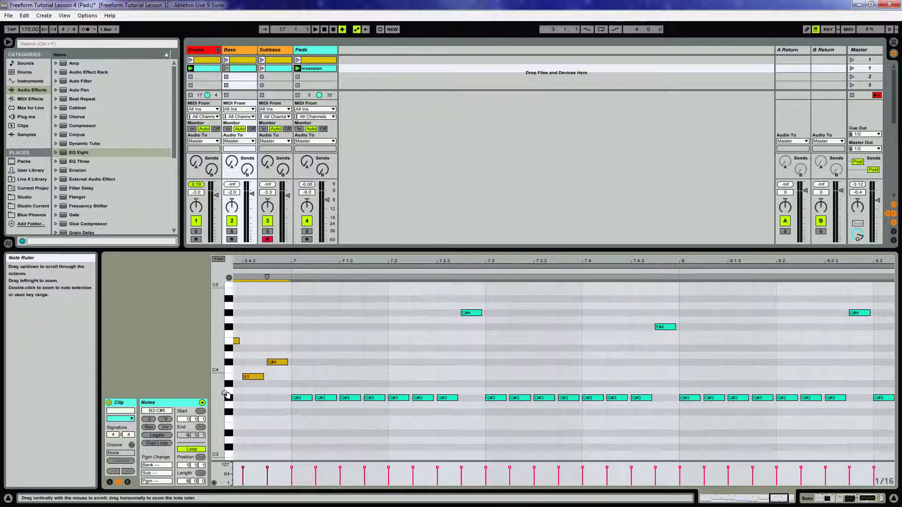
left_click_drag(299, 296, 666, 434)
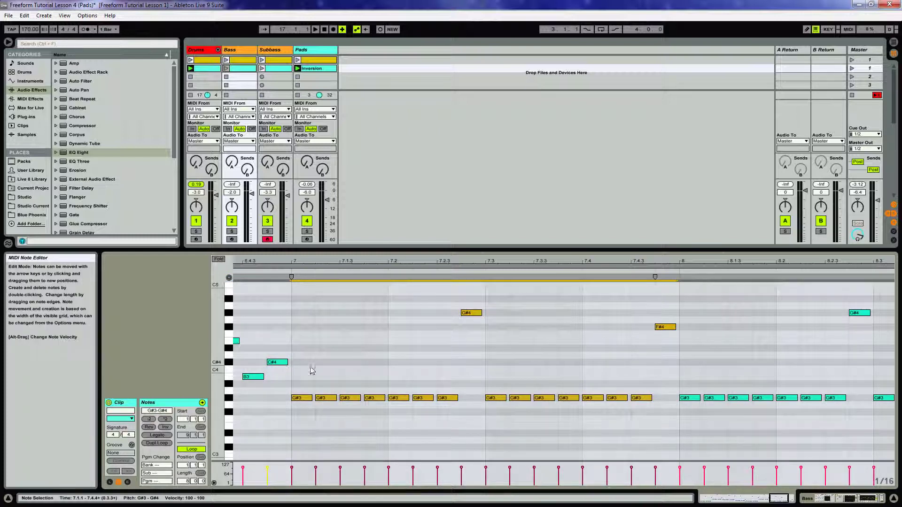
key("Up")
key("Up")
key("Up")
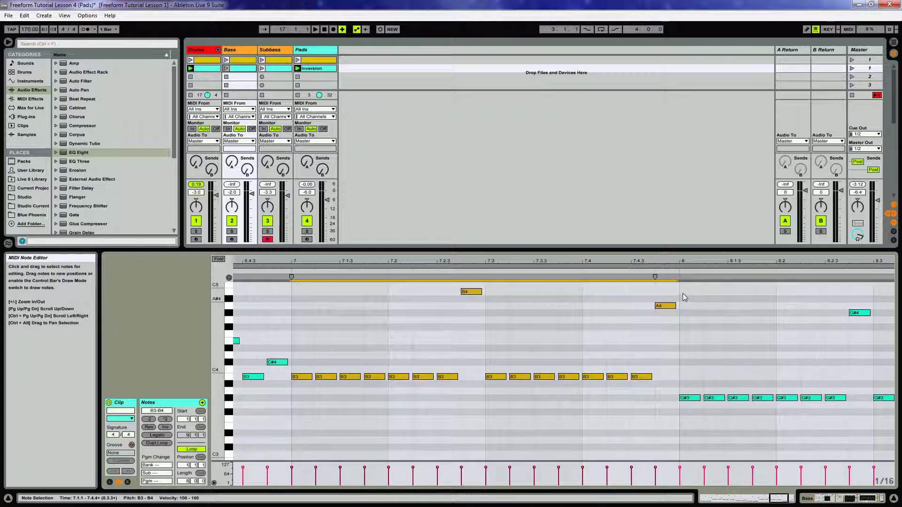
Transpose all bass notes in bar 8 up seven semitones so that the root becomes D#4.
left_click_drag(703, 261, 530, 261)
left_click_drag(512, 293, 865, 447)
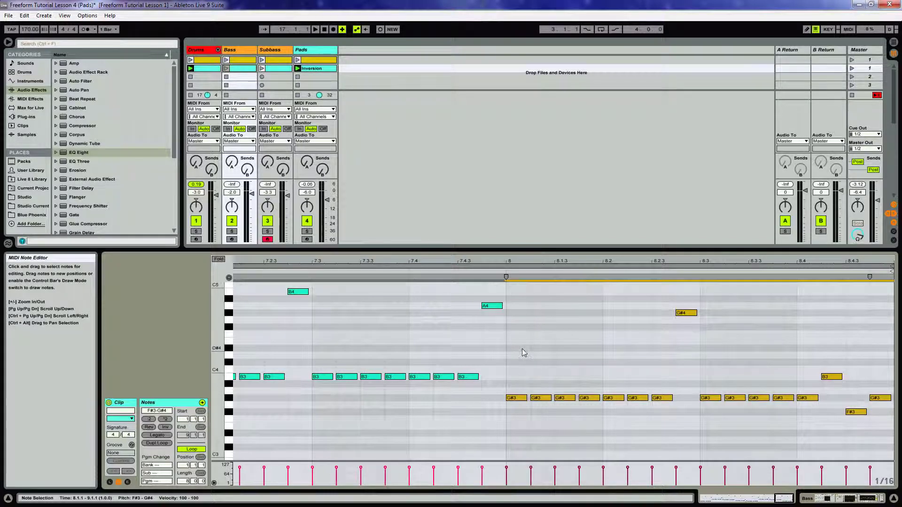
key("Up")
key("Up")
key("Up")
key("Up")
key("Up")
key("Up")
key("Up")
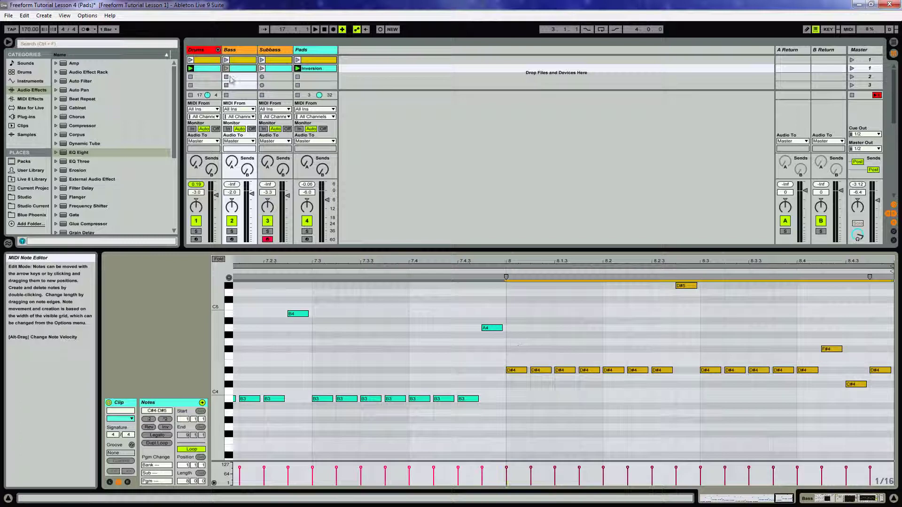
Launch the eight-bar Bass clip and listen to the whole bassline together with the drums and pads.
left_click(226, 68)
double_click(328, 261)
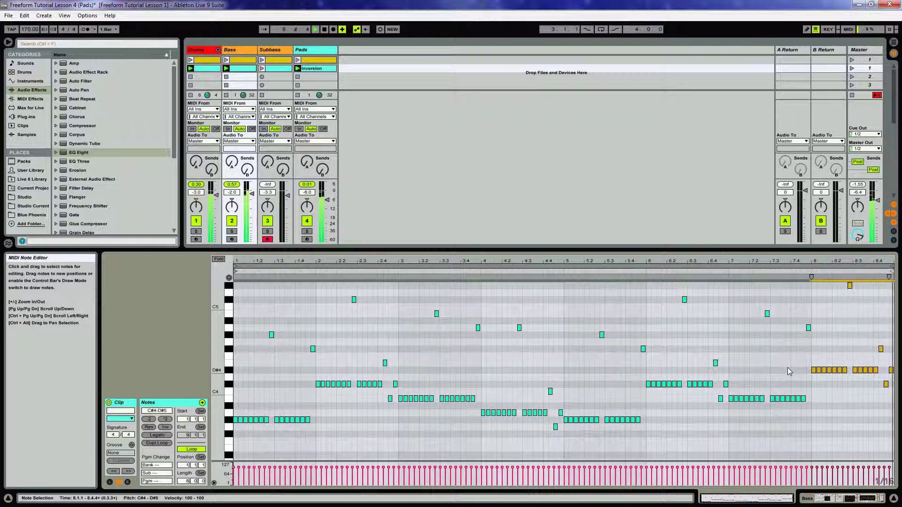
mouse_move(839, 269)
left_mouse_down()
mouse_move(839, 282)
mouse_move(839, 269)
left_mouse_up()
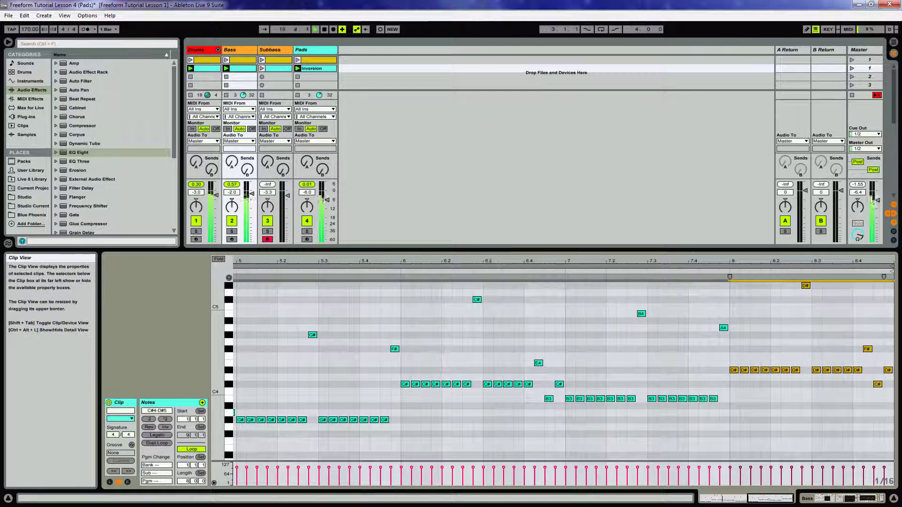
left_click_drag(489, 262, 684, 260)
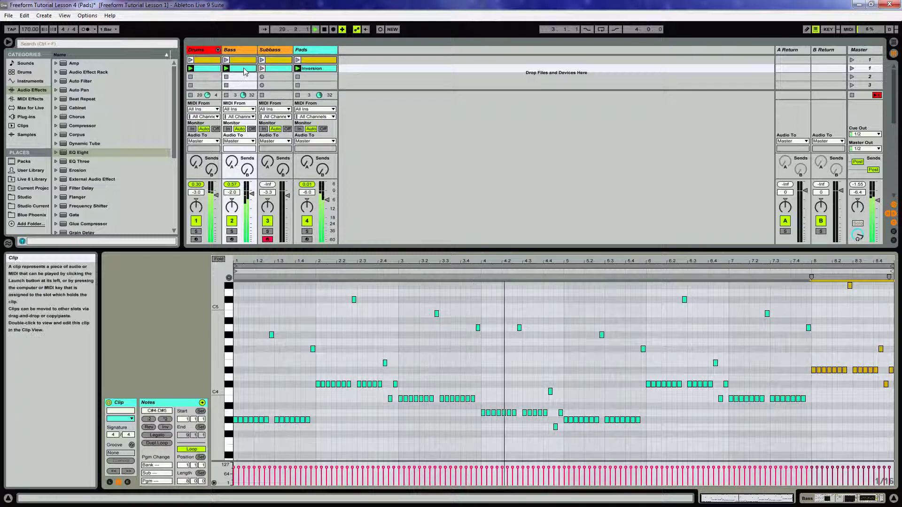
Replace the Subbass clip with a copy of the eight-bar Bass clip and launch it.
left_click(262, 69)
left_click(261, 69)
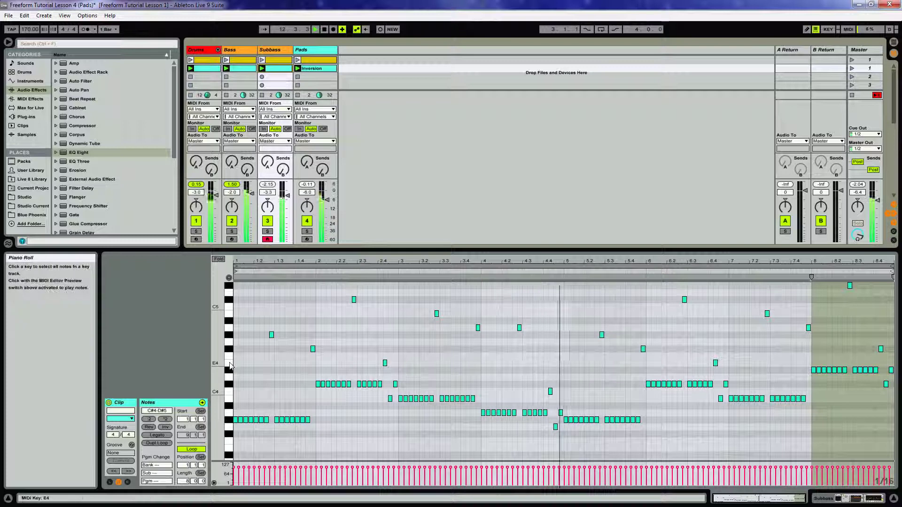
Select the Pads track to show its Inversion clip.
left_click(799, 50)
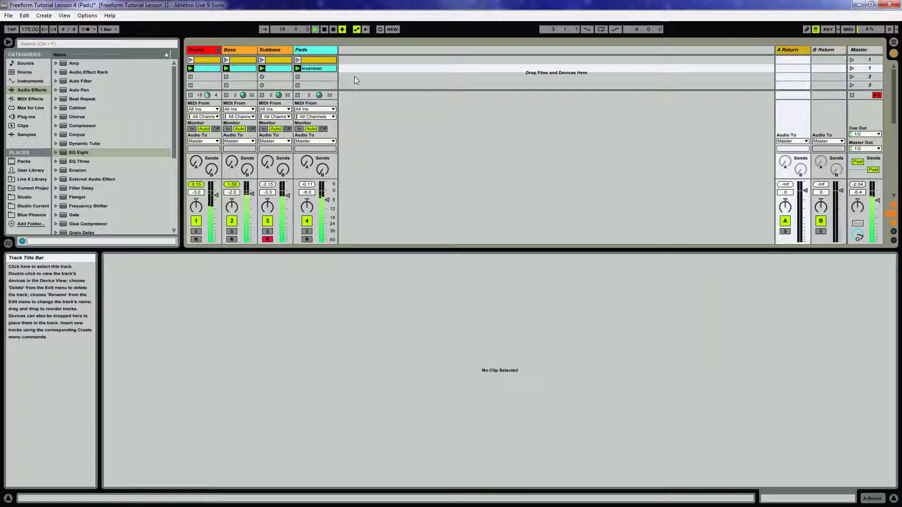
left_click(307, 51)
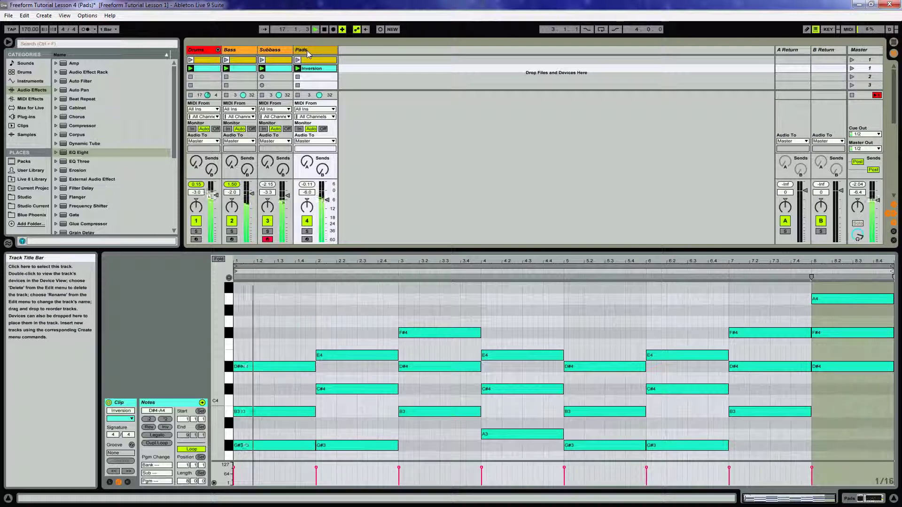